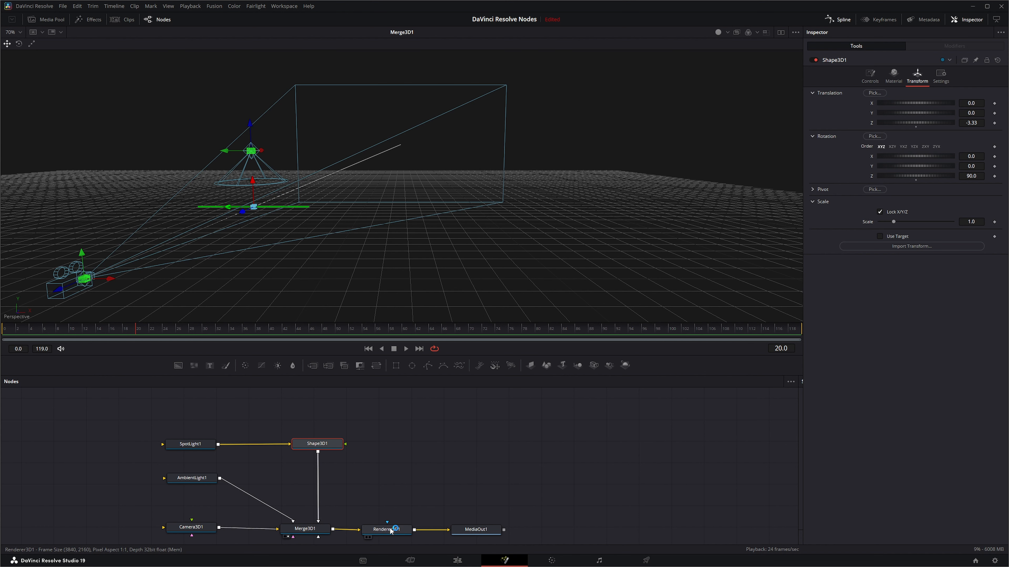
# - Show the Renderer3D1 output in the viewer instead of the Merge3D1 scene
pyautogui.moveTo(391, 531); pyautogui.dragTo(364, 278)
pyautogui.moveTo(491, 259); pyautogui.dragTo(342, 258)
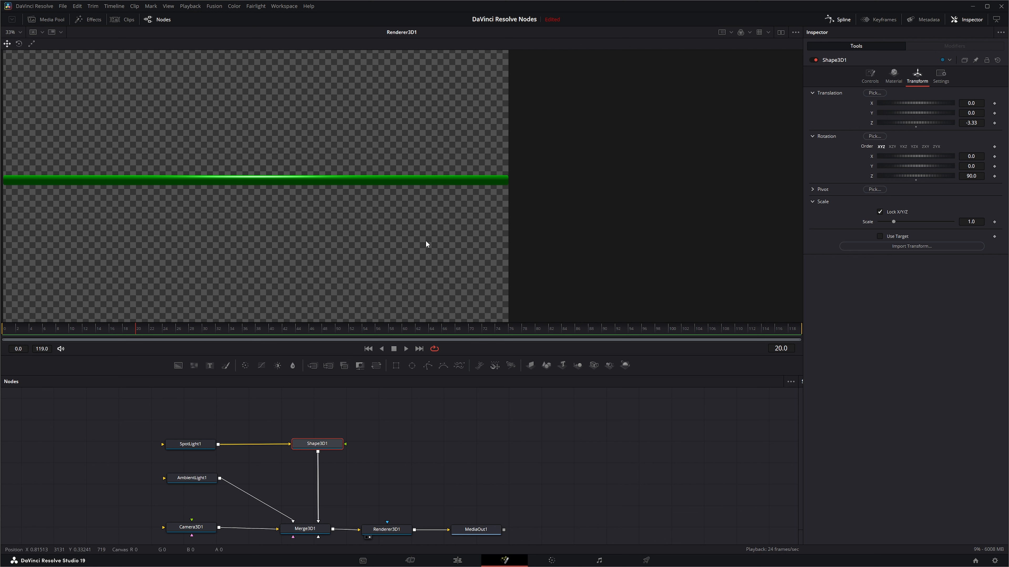
pyautogui.click(426, 464)
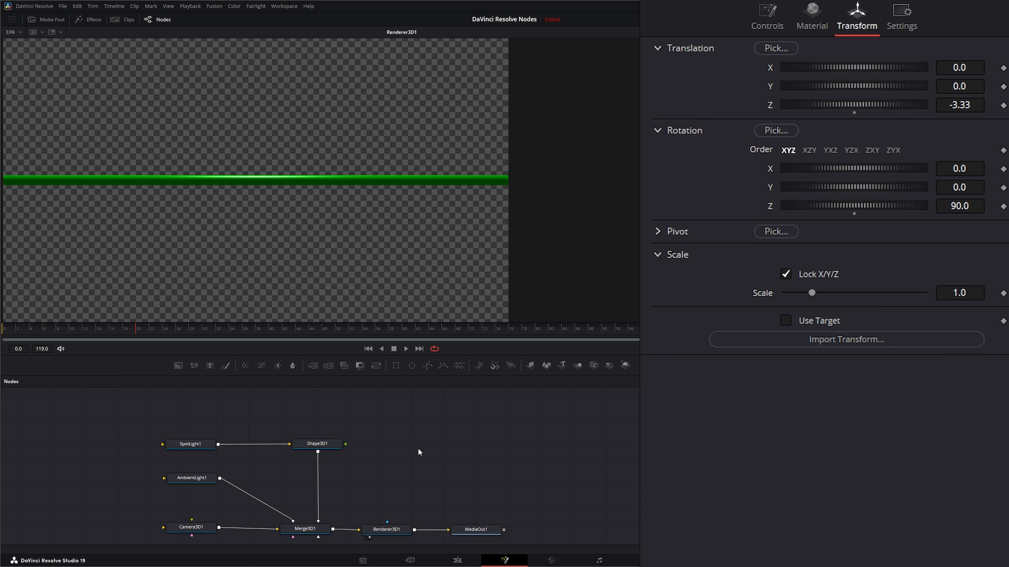
# - Copy the Shape3D1 node and paste the duplicate into an empty area beside it
pyautogui.click(327, 445)
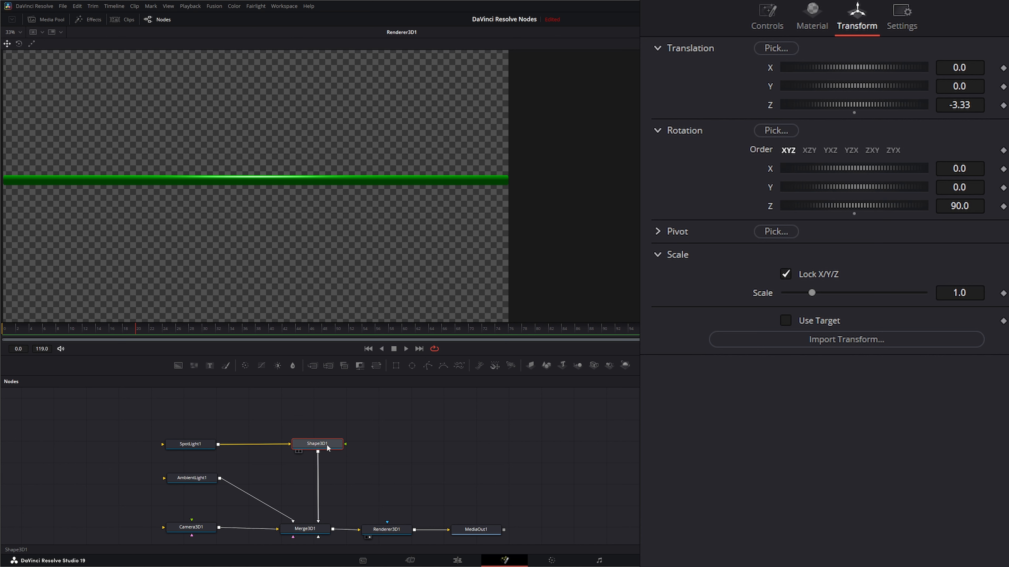
pyautogui.hotkey('ctrl', 'c')
pyautogui.click(397, 444)
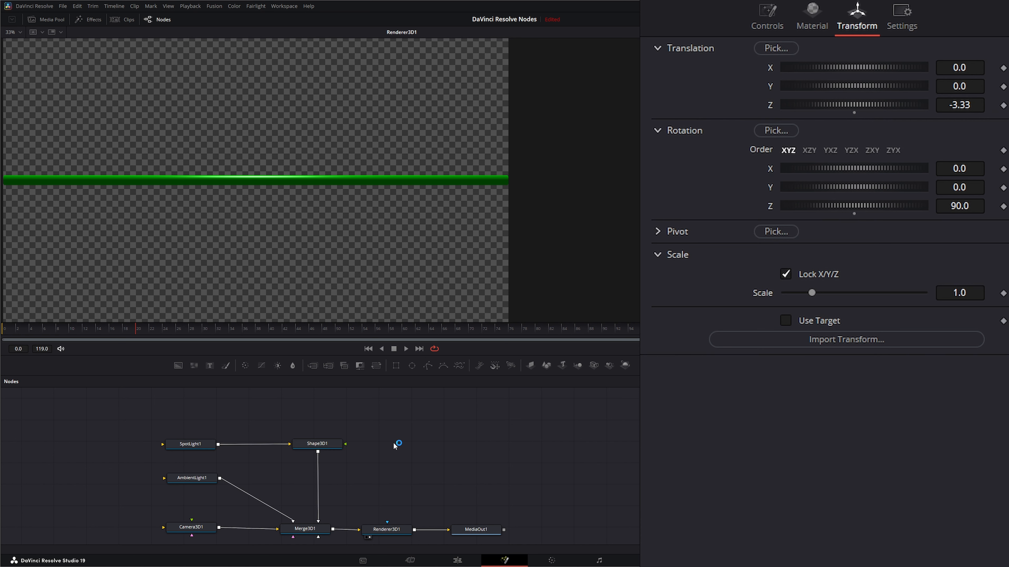
pyautogui.hotkey('ctrl', 'v')
# - Display the Merge3D1 scene, reset the pasted shape's Z rotation to 0, and connect its output to Merge3D1
pyautogui.click(305, 528)
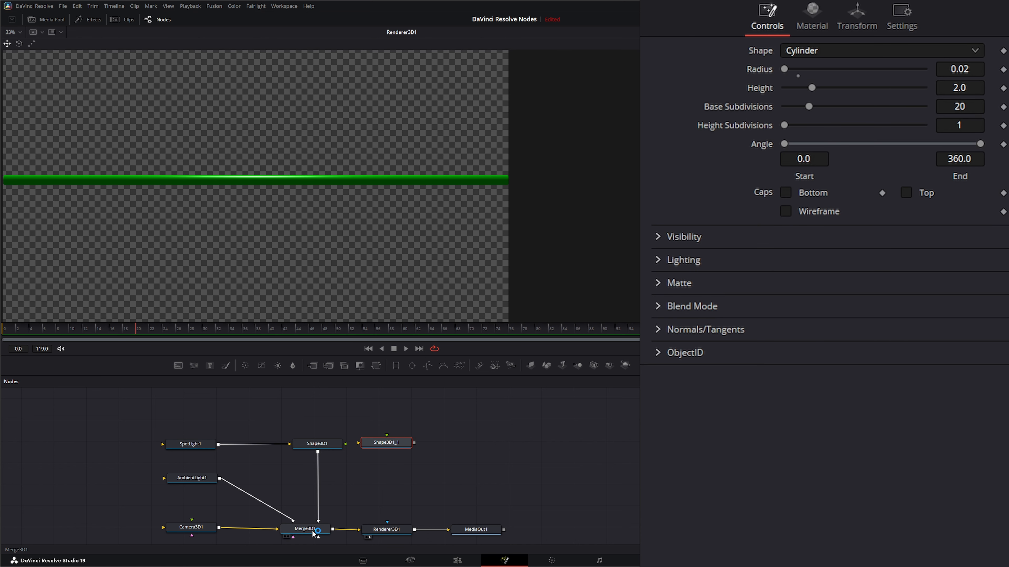
pyautogui.press('1')
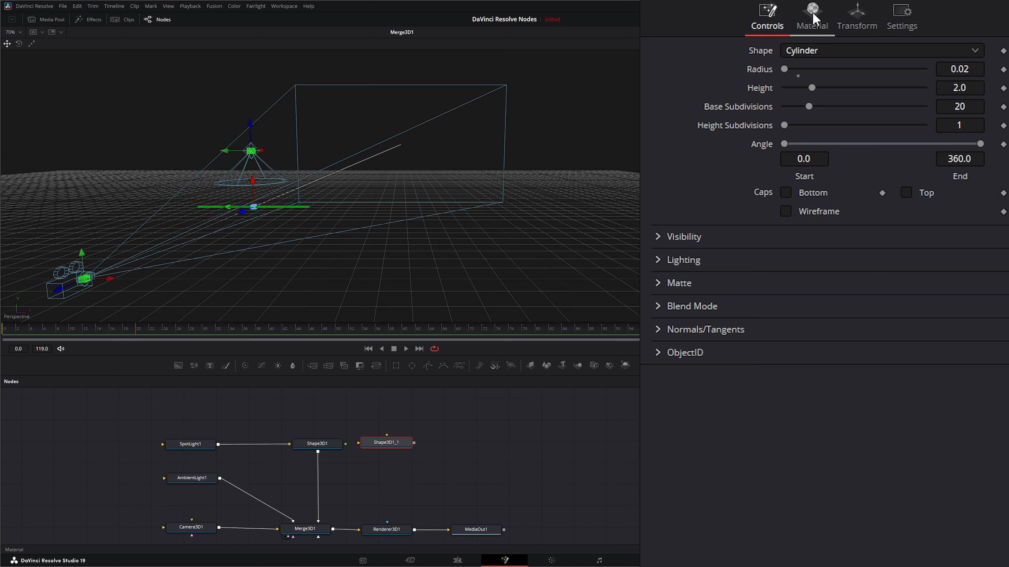
pyautogui.click(860, 20)
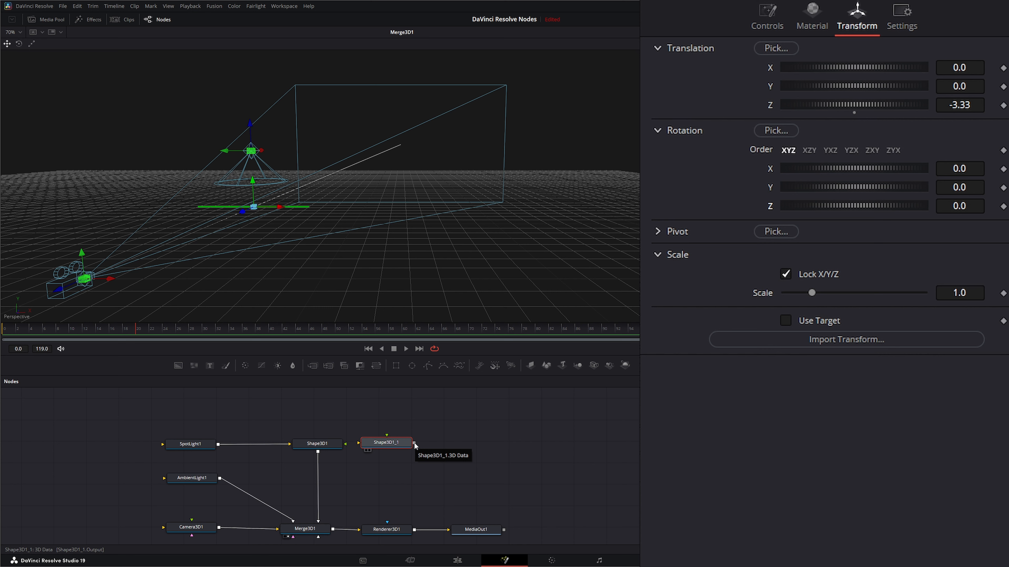
pyautogui.moveTo(414, 445); pyautogui.dragTo(323, 530)
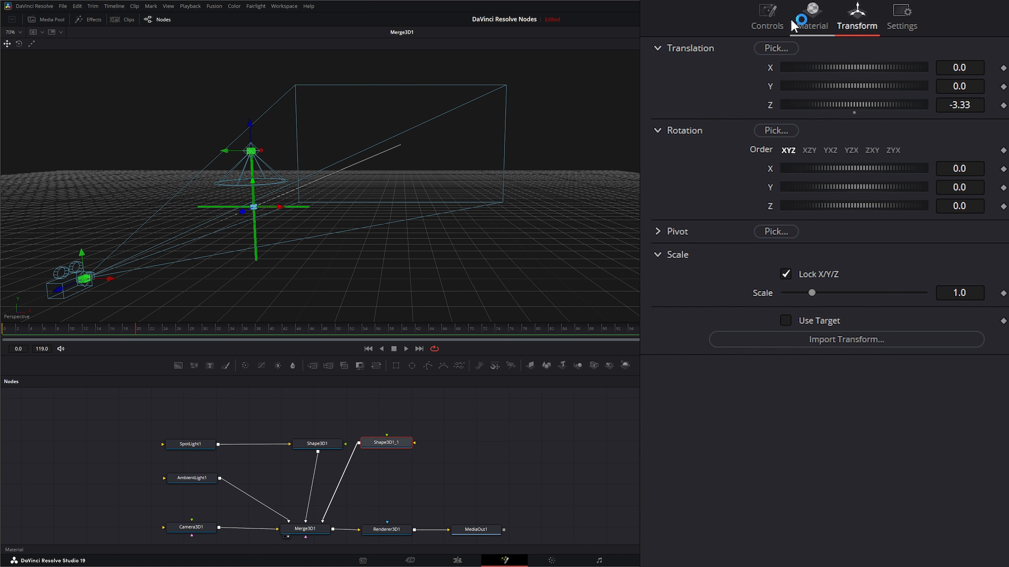
# - Reduce the height of the copied cylinder to 0.81
pyautogui.click(767, 16)
pyautogui.click(953, 86)
pyautogui.write('1.5')
pyautogui.press('Return')
pyautogui.moveTo(979, 87); pyautogui.dragTo(952, 86)
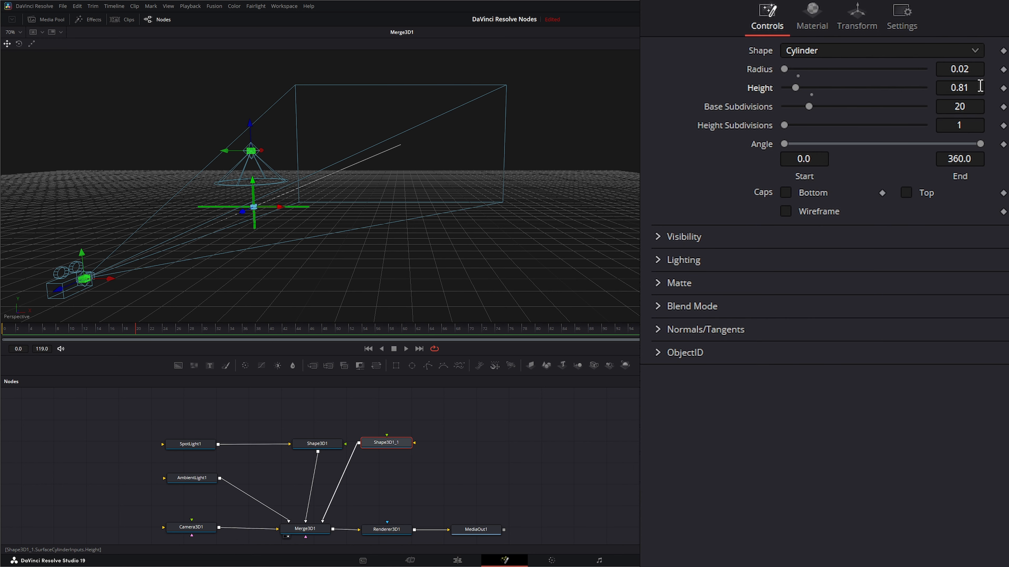
# - Viewing the Renderer3D1 output, position the short cylinder at Y translation -0.405 and X translation -0.951
pyautogui.click(857, 18)
pyautogui.press('1')
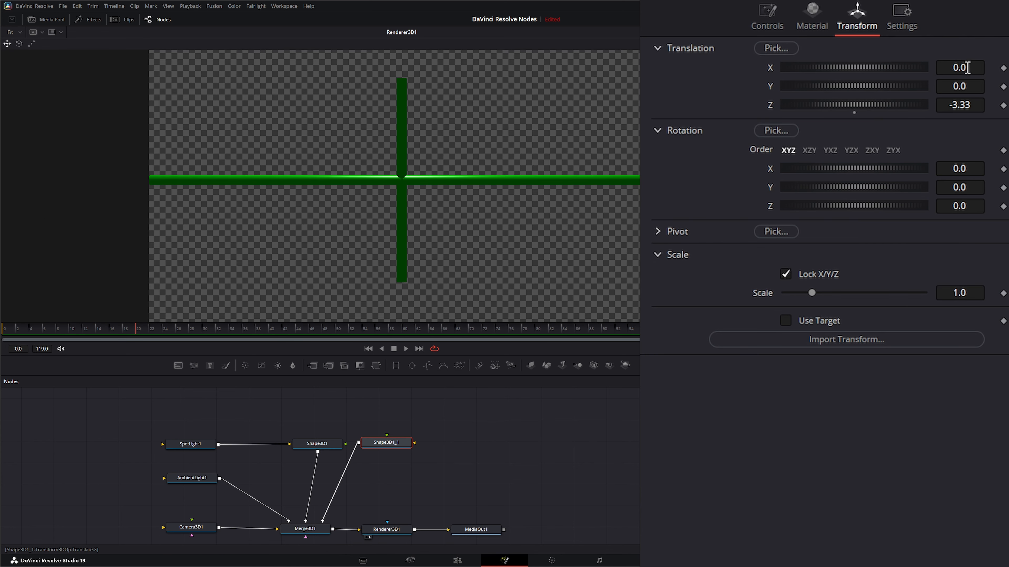
pyautogui.moveTo(966, 86); pyautogui.dragTo(919, 86)
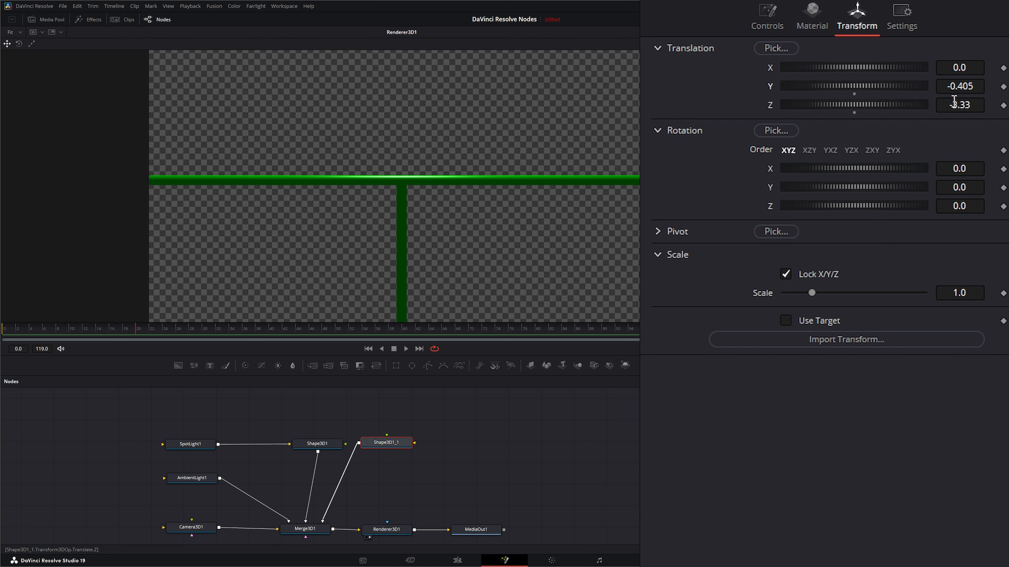
pyautogui.moveTo(974, 69); pyautogui.dragTo(865, 68)
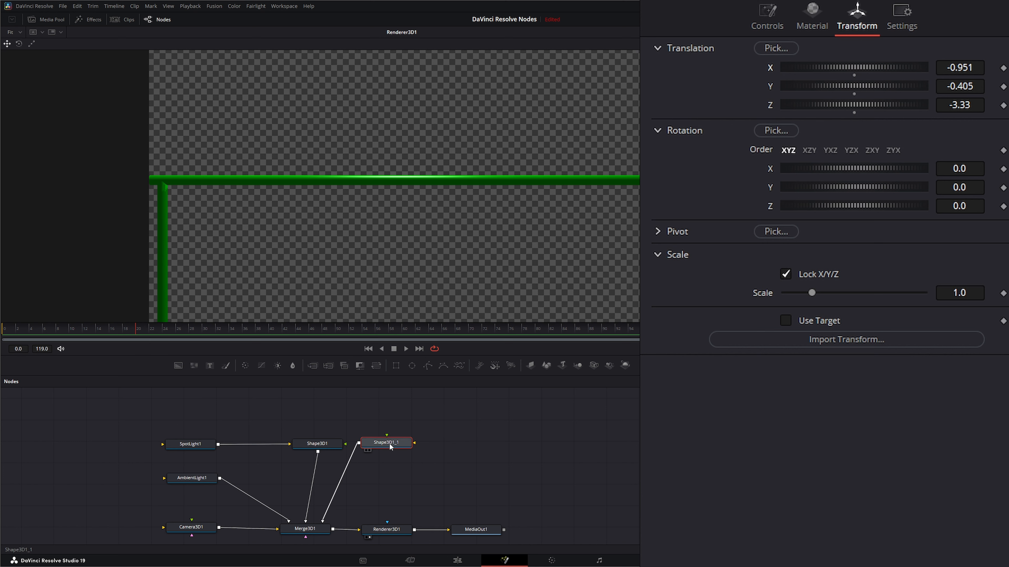
# - Add a Duplicate 3D node and insert it between Shape3D1_1 and Merge3D1, lined up beneath the shape node
pyautogui.moveTo(390, 443); pyautogui.dragTo(424, 444)
pyautogui.click(494, 458)
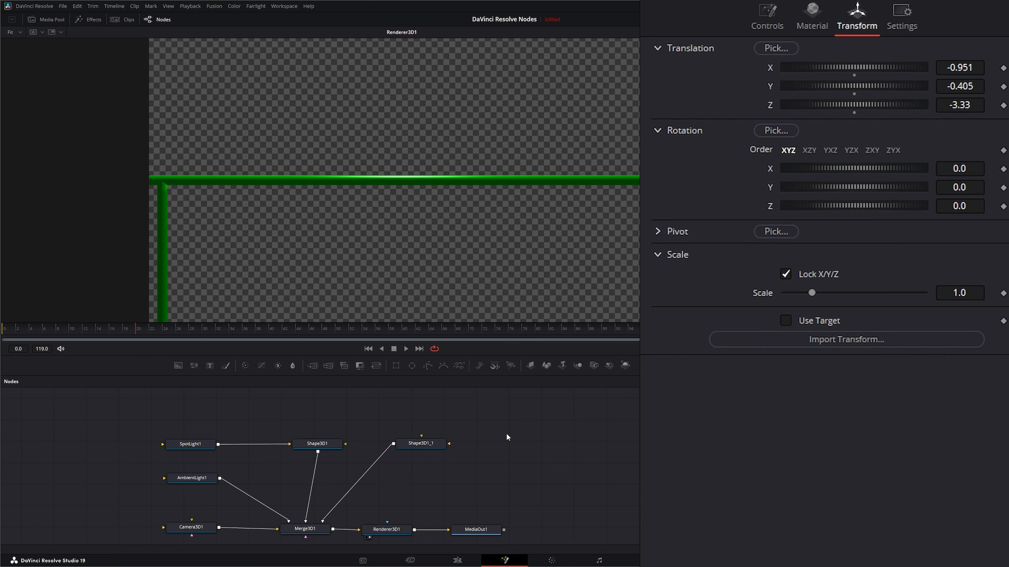
pyautogui.hotkey('shift', 'space')
pyautogui.write('Duplicate 3D')
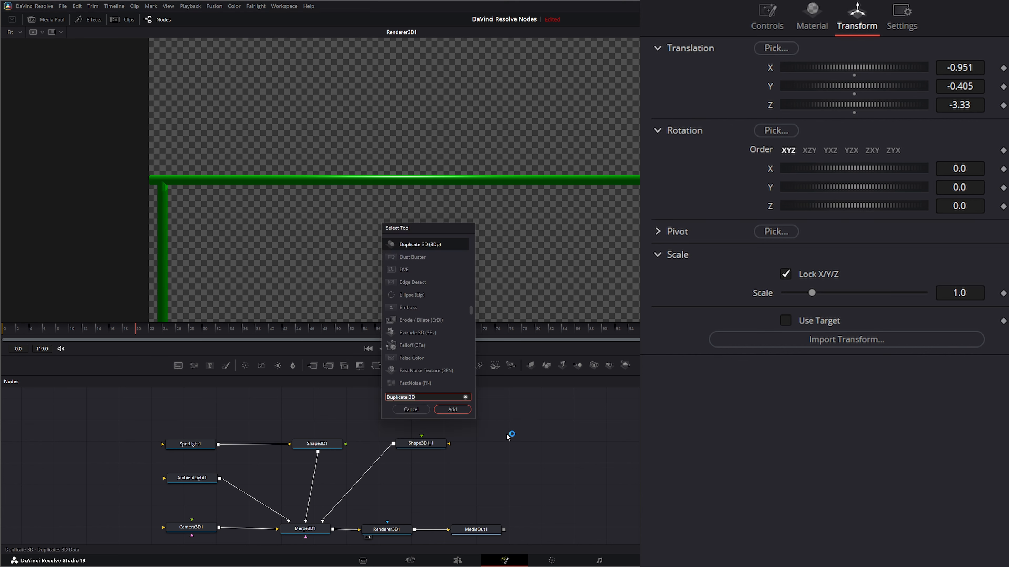
pyautogui.write('du')
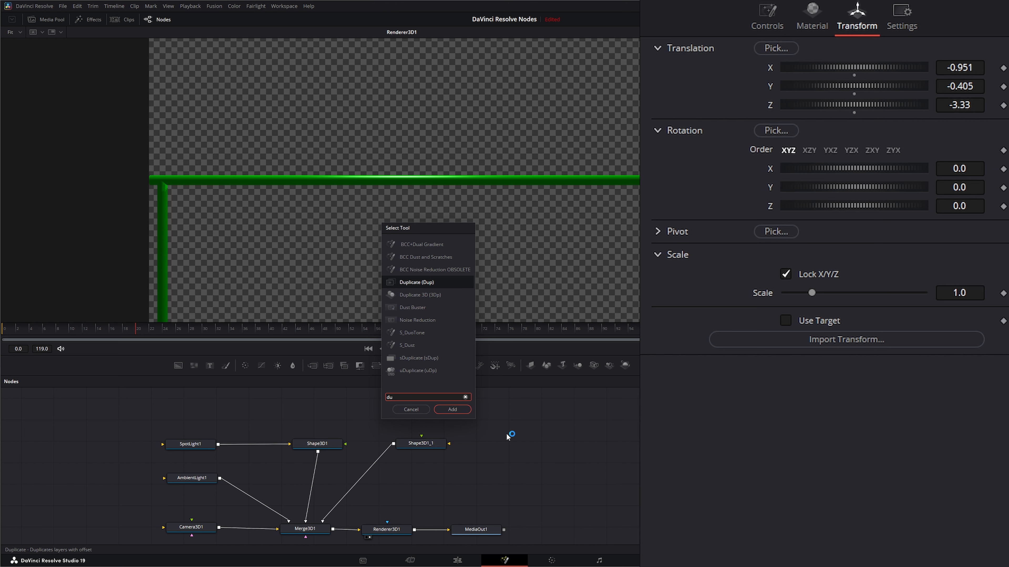
pyautogui.click(420, 295)
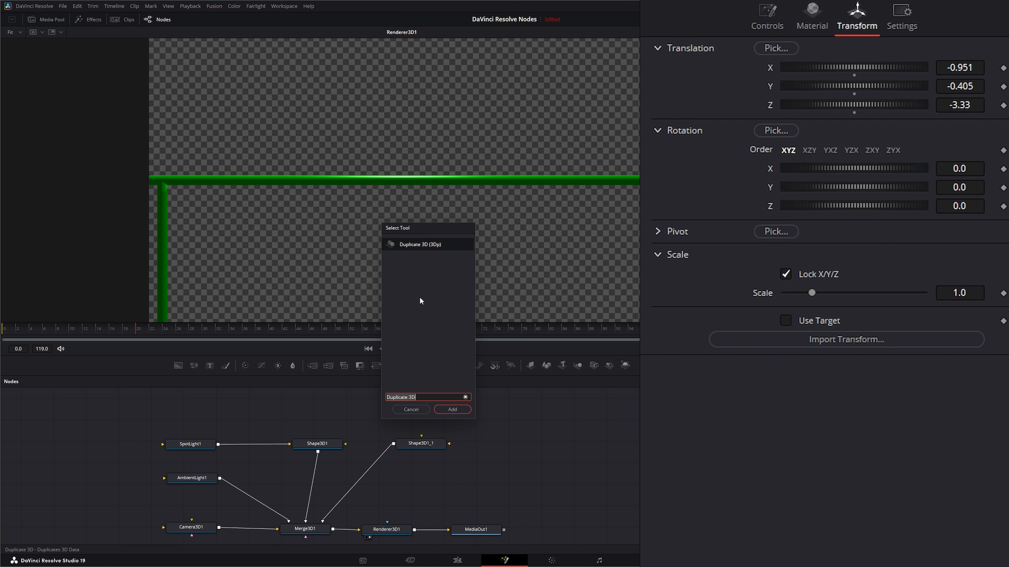
pyautogui.click(459, 412)
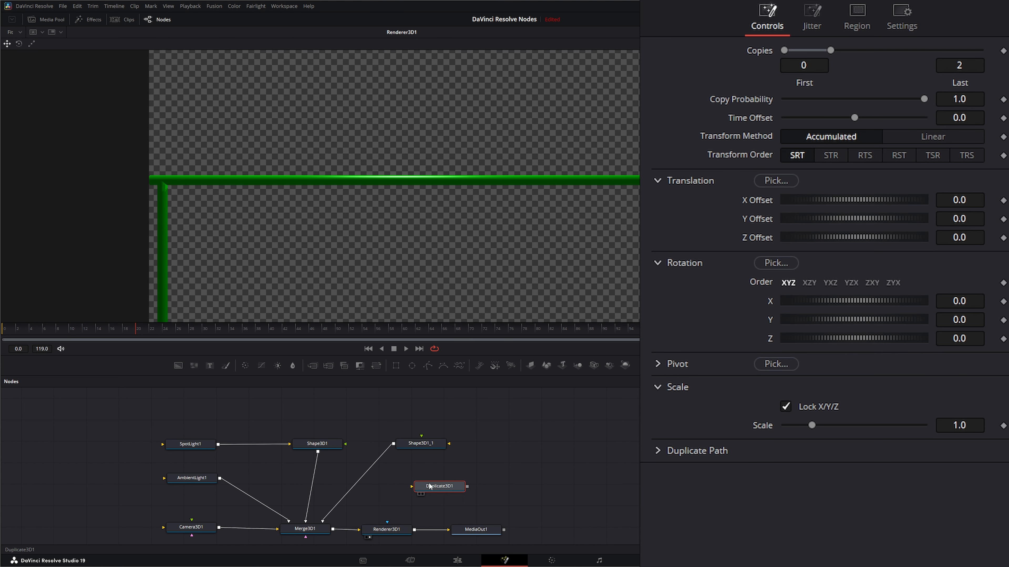
pyautogui.click(397, 486)
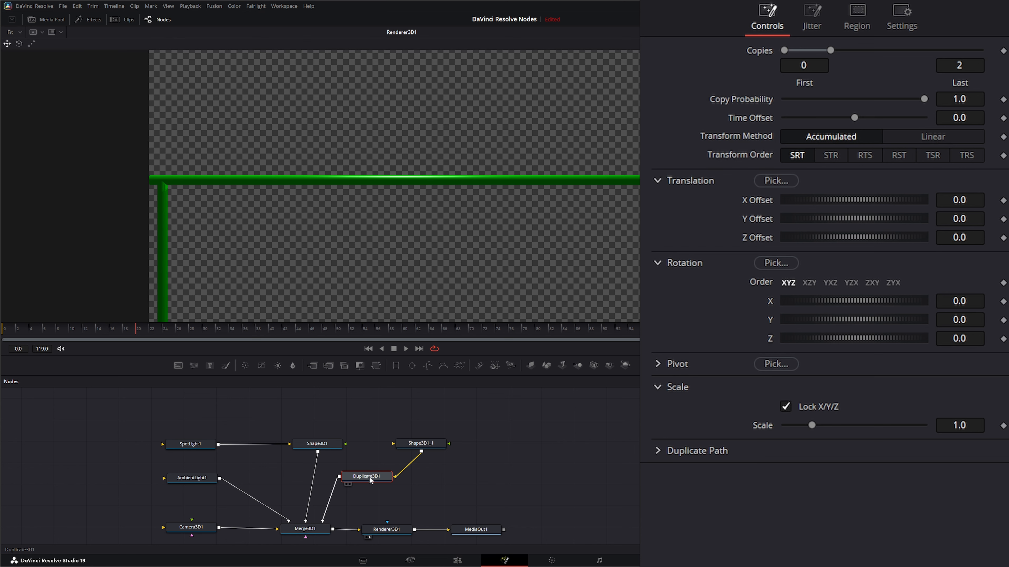
pyautogui.moveTo(407, 489); pyautogui.dragTo(429, 479)
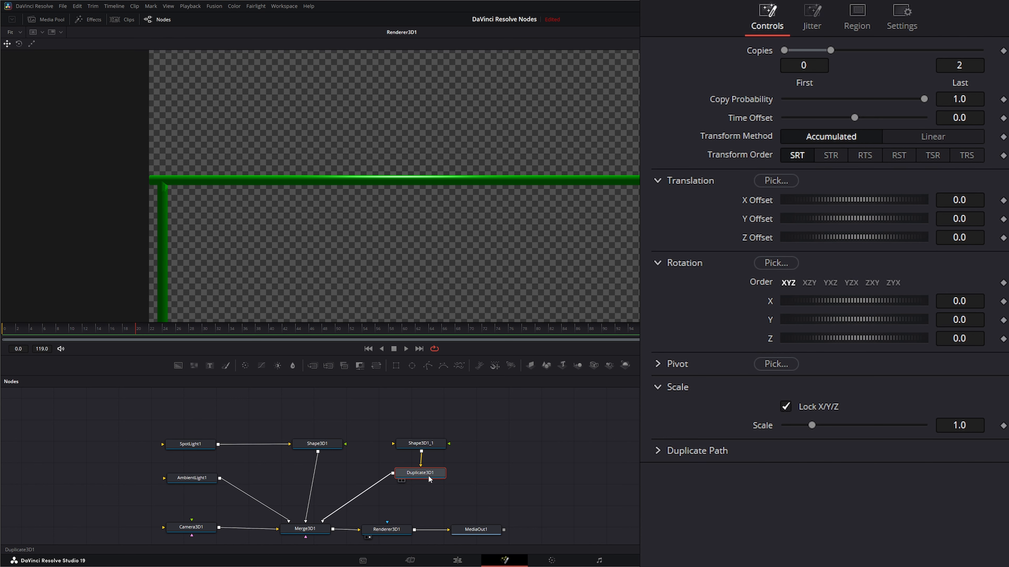
# - Set Duplicate3D1's last copy to 10 and its X offset to 0.213 to spread the bars along the rail
pyautogui.click(429, 445)
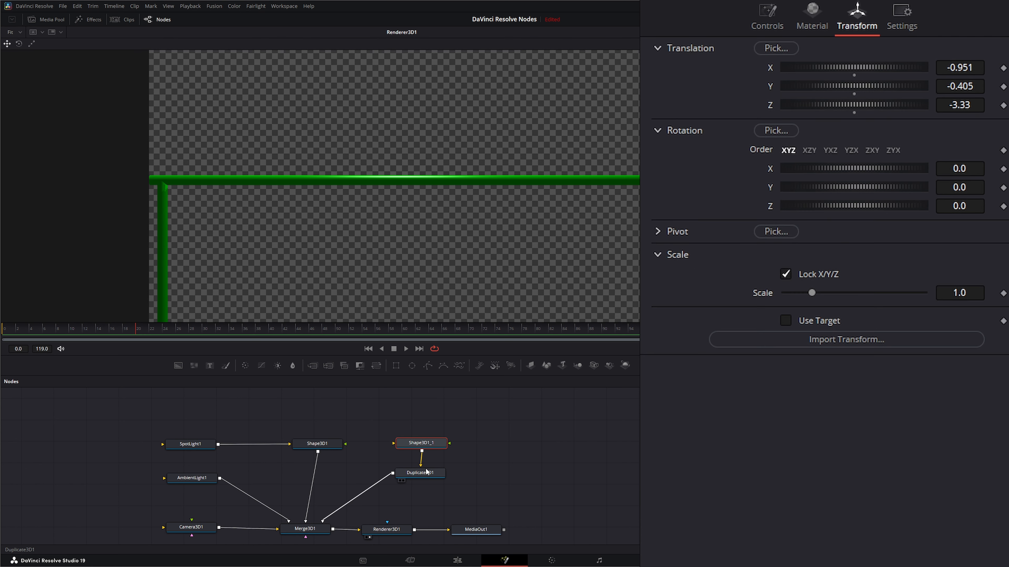
pyautogui.click(425, 477)
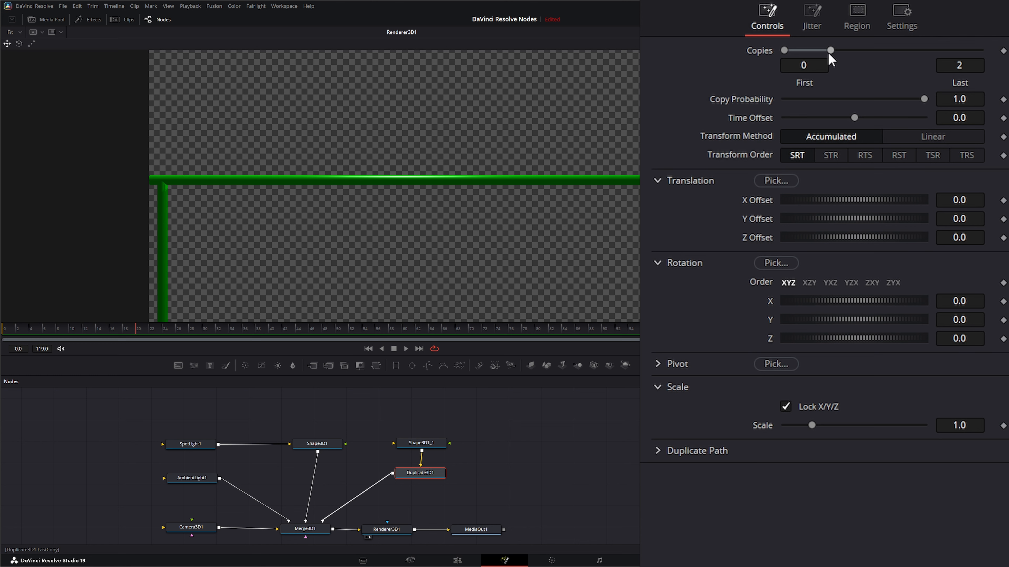
pyautogui.moveTo(832, 50); pyautogui.dragTo(905, 51)
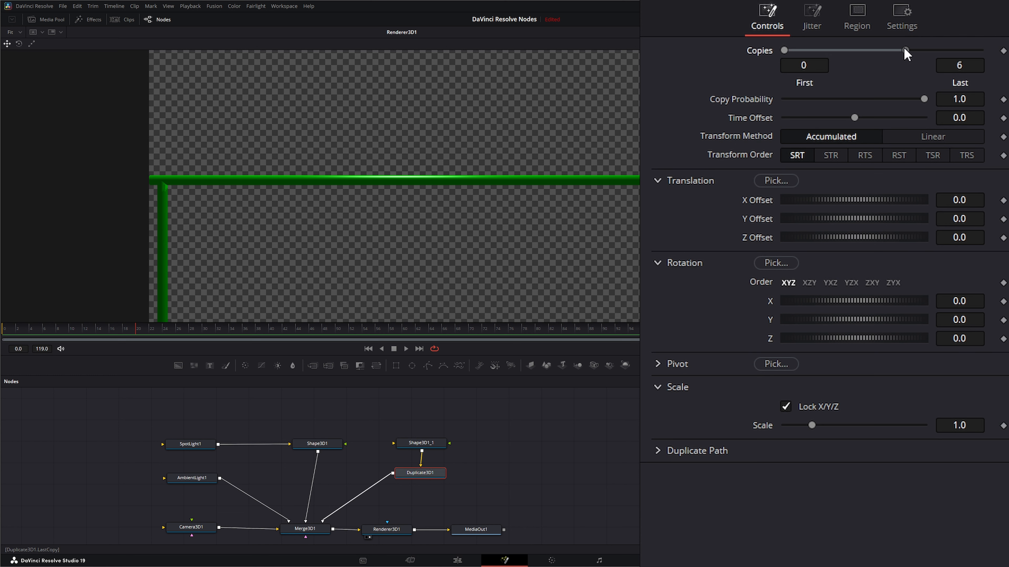
pyautogui.moveTo(971, 55); pyautogui.dragTo(980, 54)
pyautogui.moveTo(958, 200); pyautogui.dragTo(1008, 199)
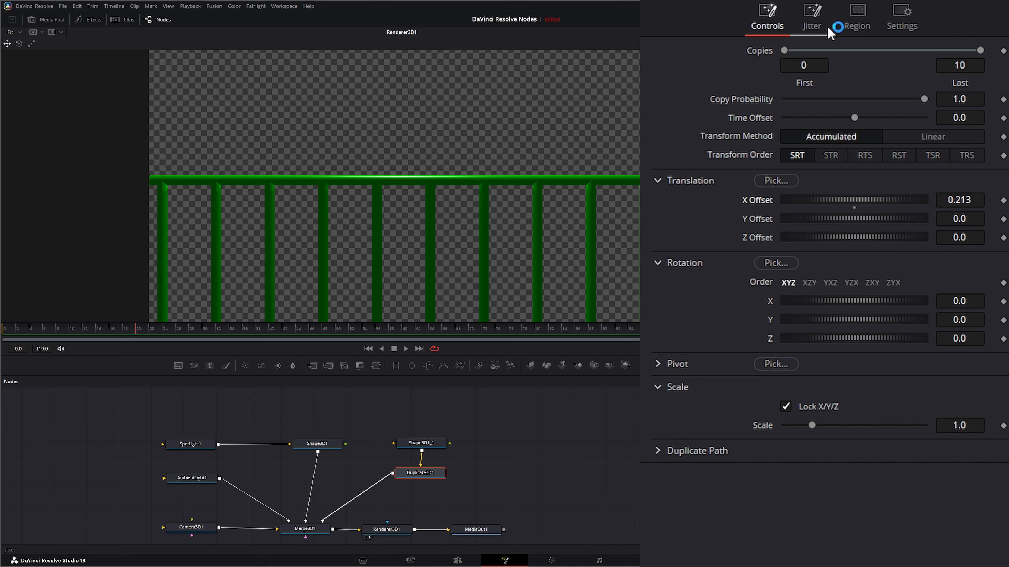
pyautogui.moveTo(426, 473); pyautogui.dragTo(429, 475)
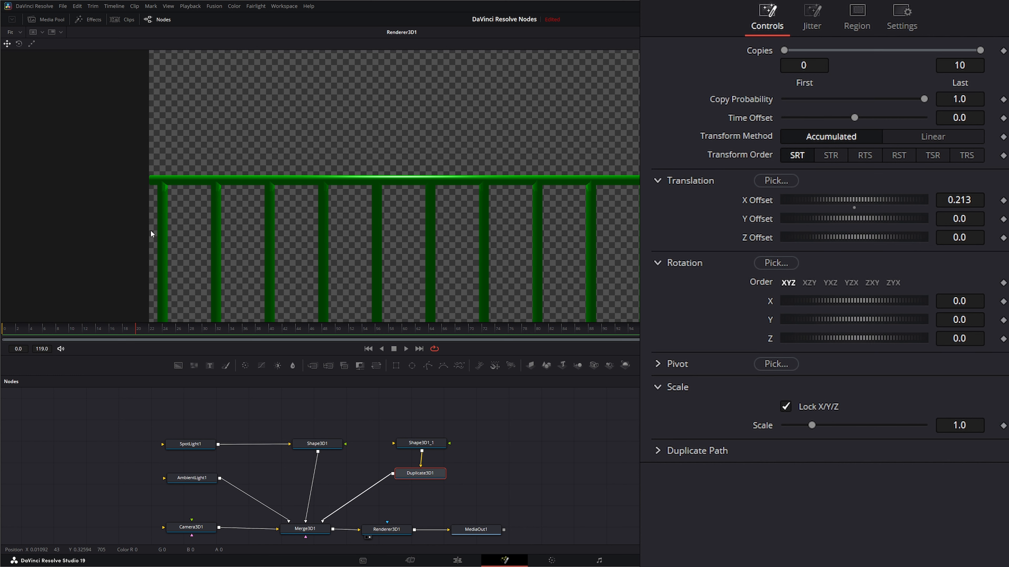
# - Try starting the copies at 1 and varying the copy probability, restoring first copy 0 and probability 1.0
pyautogui.moveTo(785, 50); pyautogui.dragTo(802, 52)
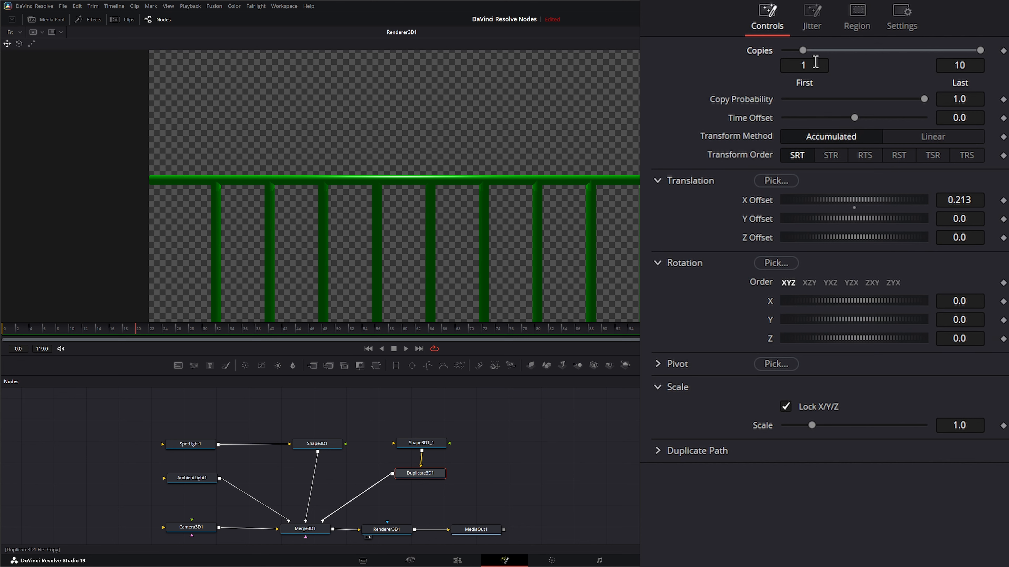
pyautogui.moveTo(803, 49); pyautogui.dragTo(782, 51)
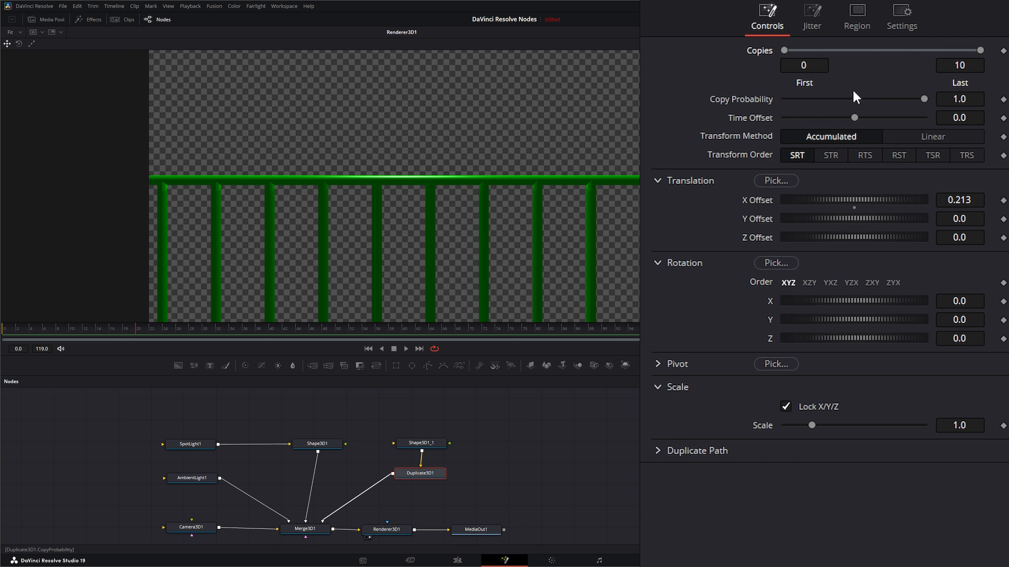
pyautogui.moveTo(923, 99); pyautogui.dragTo(934, 118)
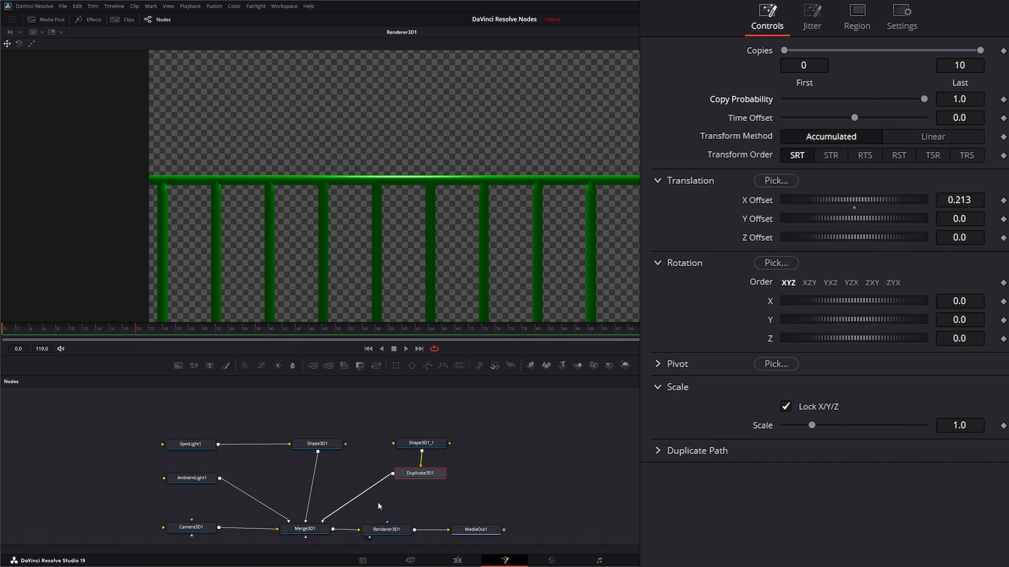
# - Try rotating the Shape3D1_1 bar 32.7 about X and 9.1 about Z, resetting each rotation to 0
pyautogui.click(424, 447)
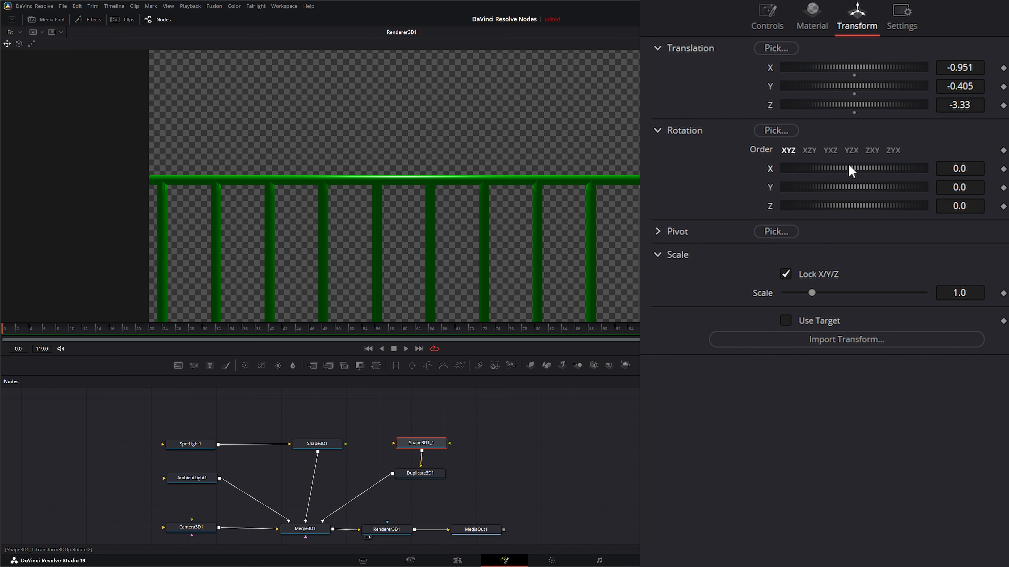
pyautogui.moveTo(851, 170); pyautogui.dragTo(861, 166)
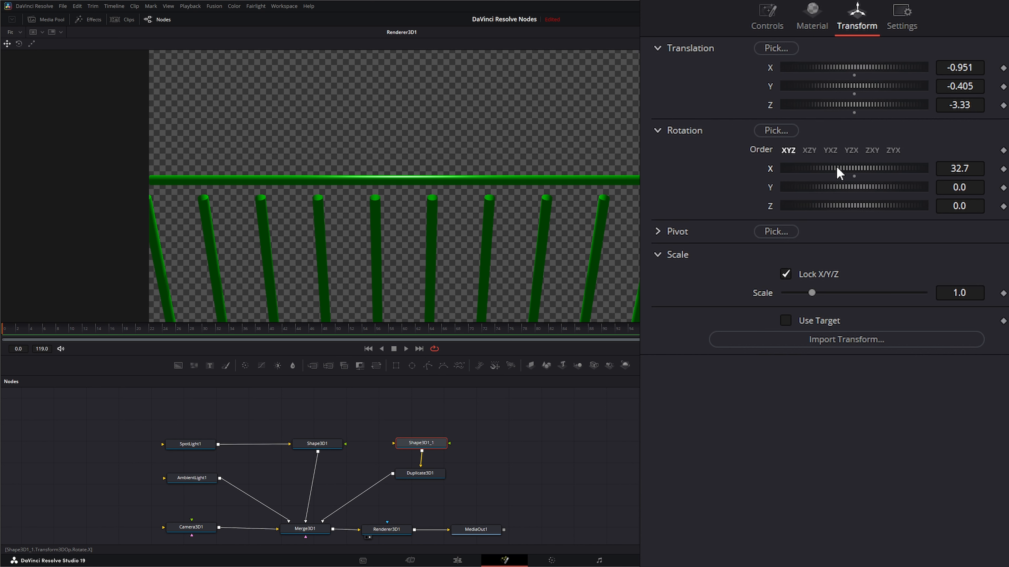
pyautogui.doubleClick(770, 169)
pyautogui.moveTo(855, 204); pyautogui.dragTo(858, 203)
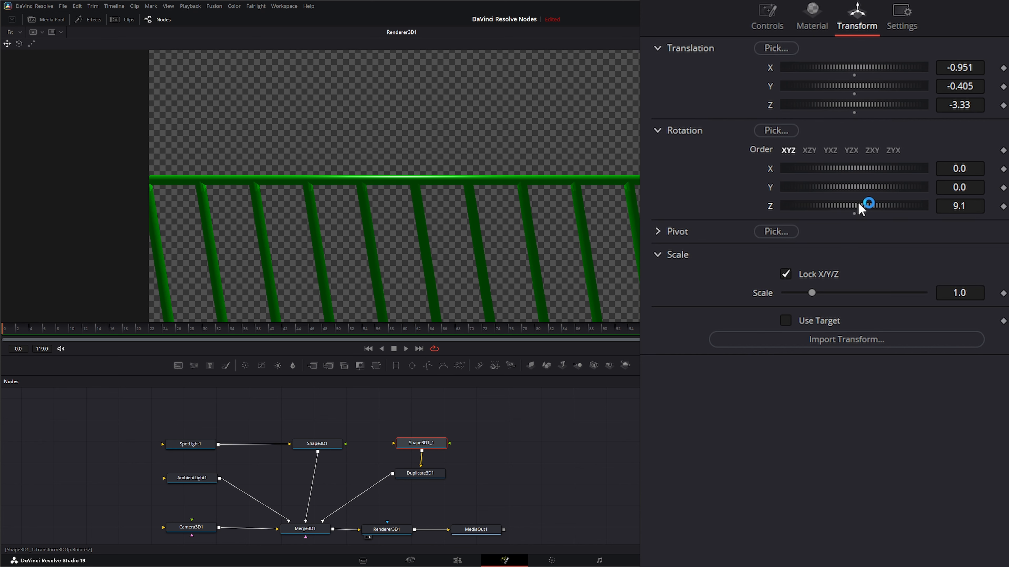
pyautogui.doubleClick(771, 206)
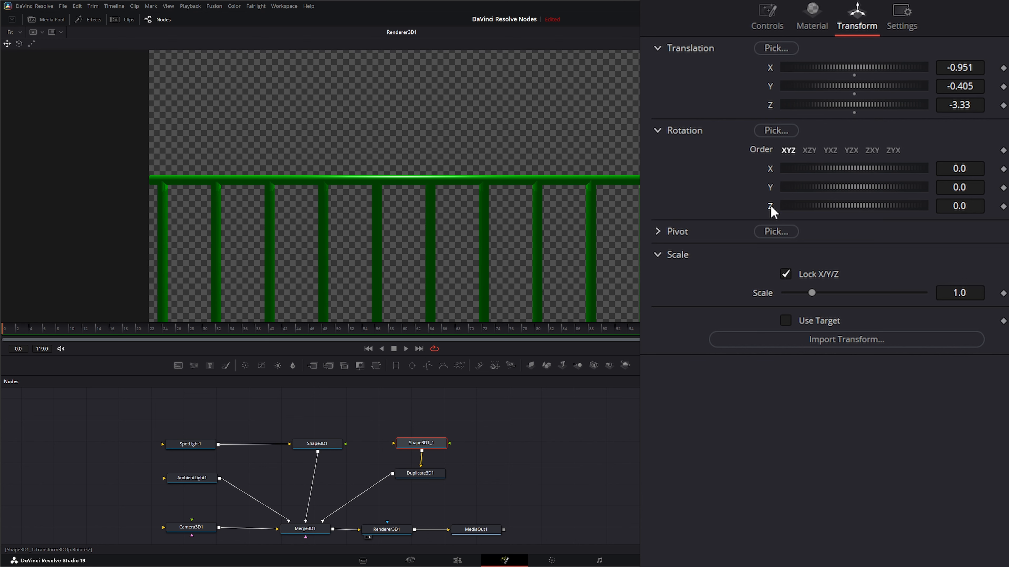
# - Keyframe Shape3D1_1's Z rotation at 0 on the first frame and -19.8 further along the timeline, and return to the start
pyautogui.click(1003, 206)
pyautogui.moveTo(959, 209); pyautogui.dragTo(880, 209)
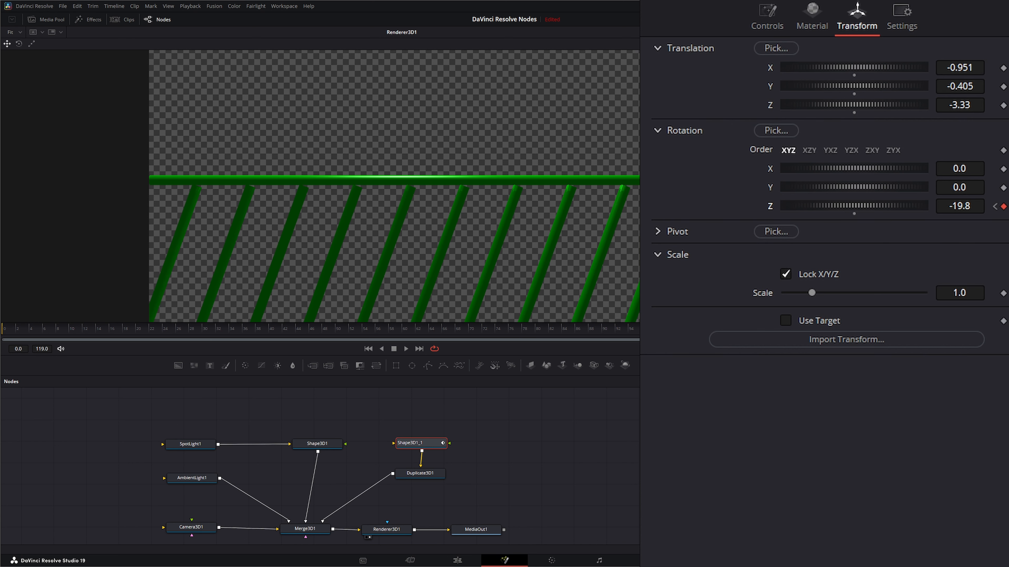
pyautogui.click(368, 349)
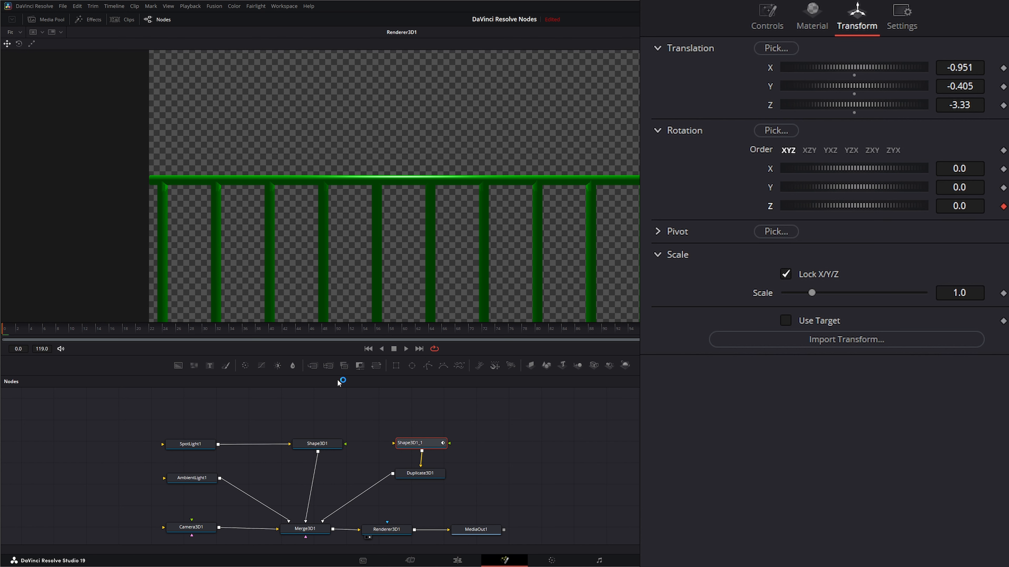
# - Try a time offset of -5 on Duplicate3D1 and play back the animation of the bars
pyautogui.click(420, 473)
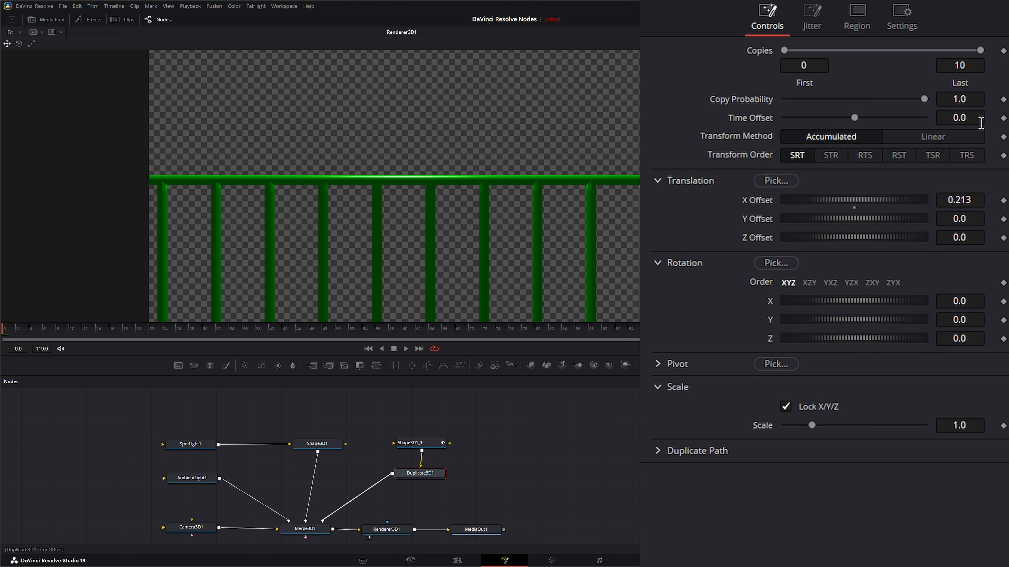
pyautogui.click(972, 118)
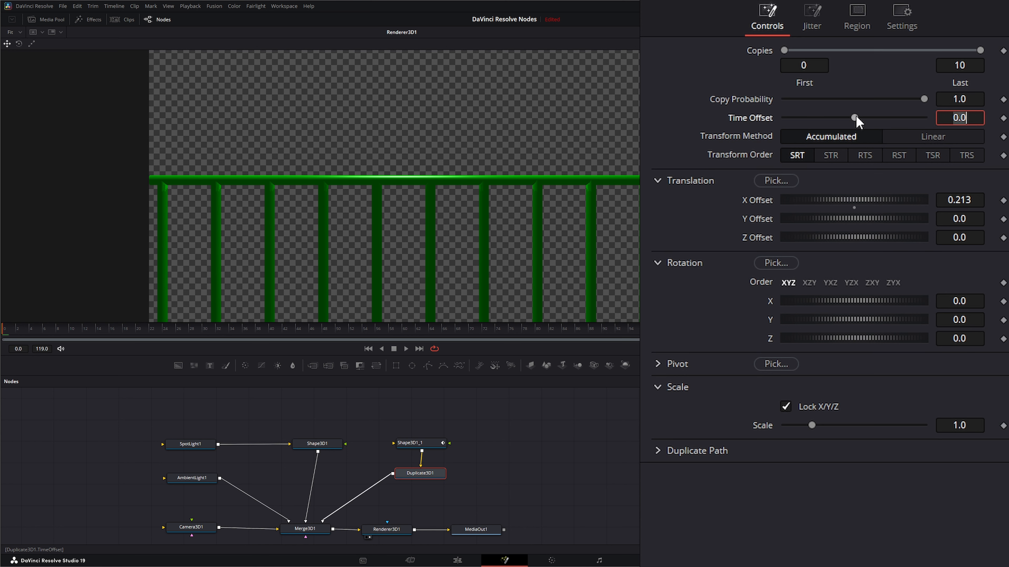
pyautogui.write('-5')
pyautogui.press('Return')
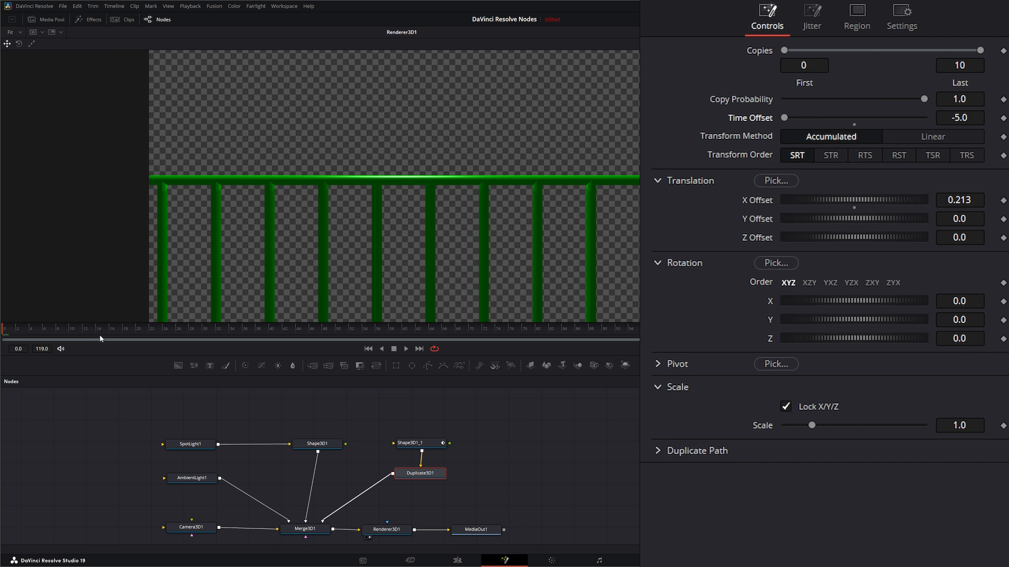
pyautogui.click(406, 349)
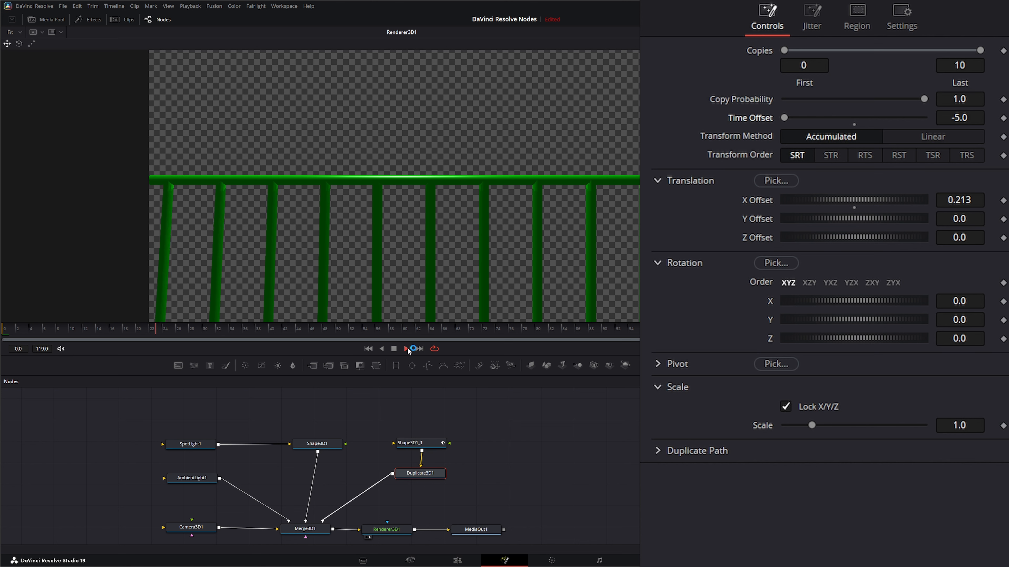
pyautogui.click(394, 349)
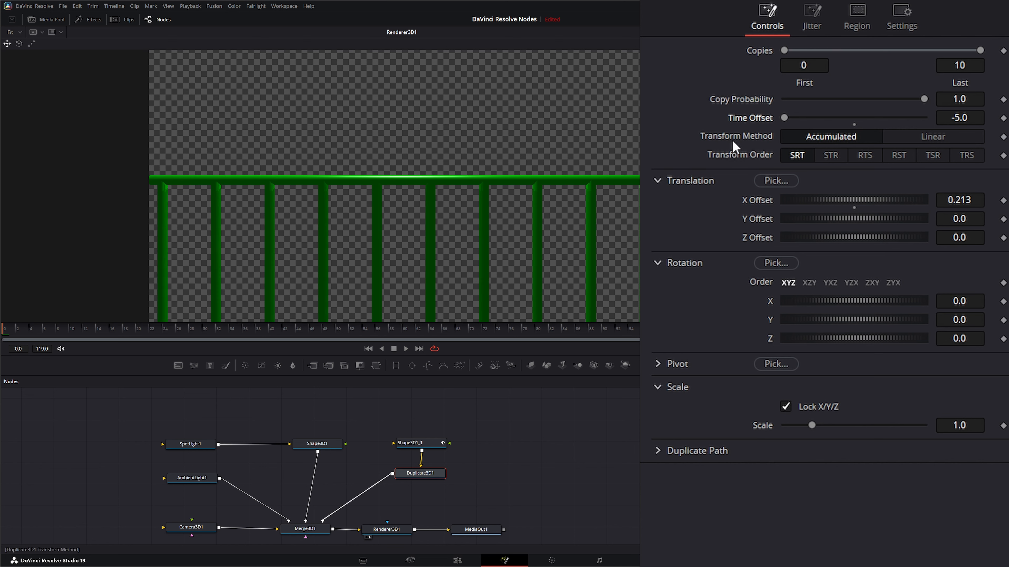
# - Try a time offset of 5.0 on the copies, preview the animation, and restore the offset to 0
pyautogui.doubleClick(748, 117)
pyautogui.click(406, 349)
pyautogui.moveTo(854, 117); pyautogui.dragTo(961, 119)
pyautogui.click(405, 348)
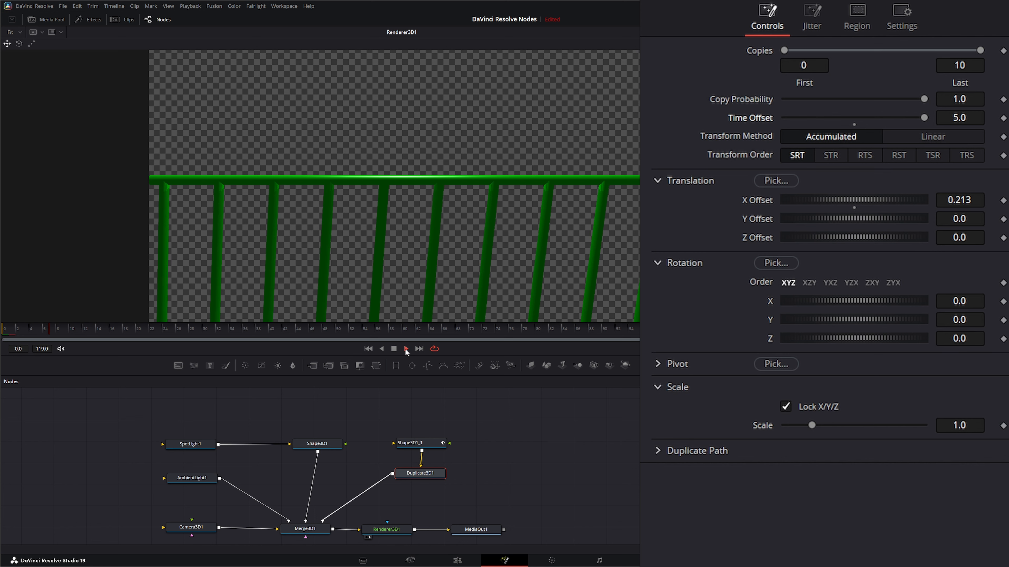
pyautogui.click(393, 349)
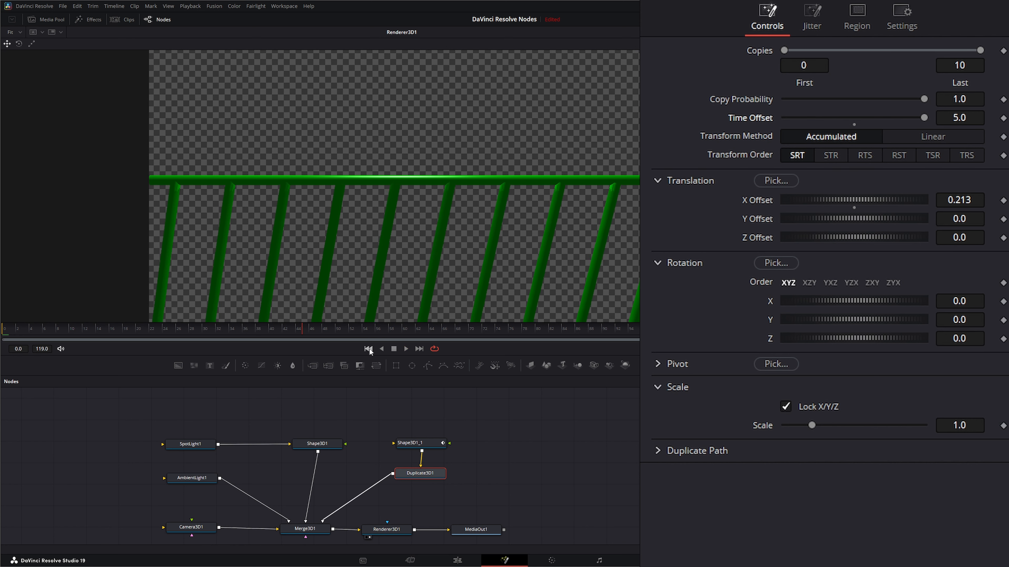
pyautogui.click(368, 348)
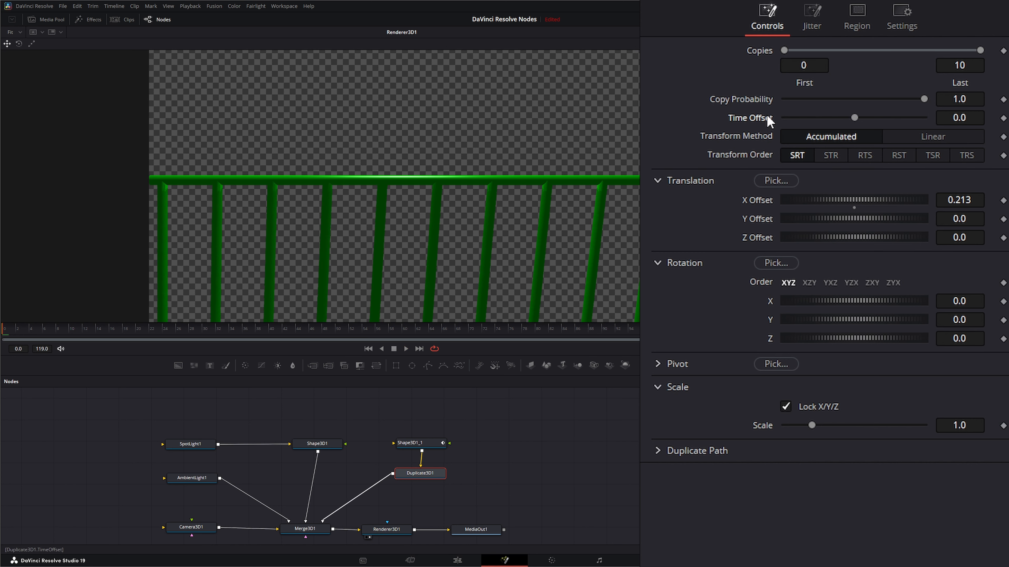
# - Look over Duplicate3D1's jitter settings and remove the Z rotation animation from Shape3D1_1
pyautogui.click(811, 17)
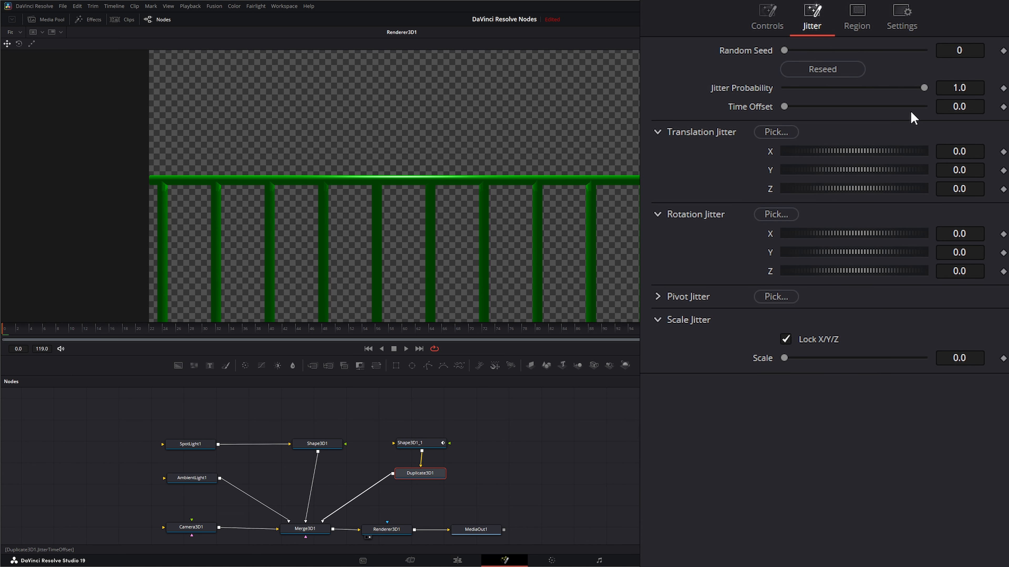
pyautogui.click(767, 15)
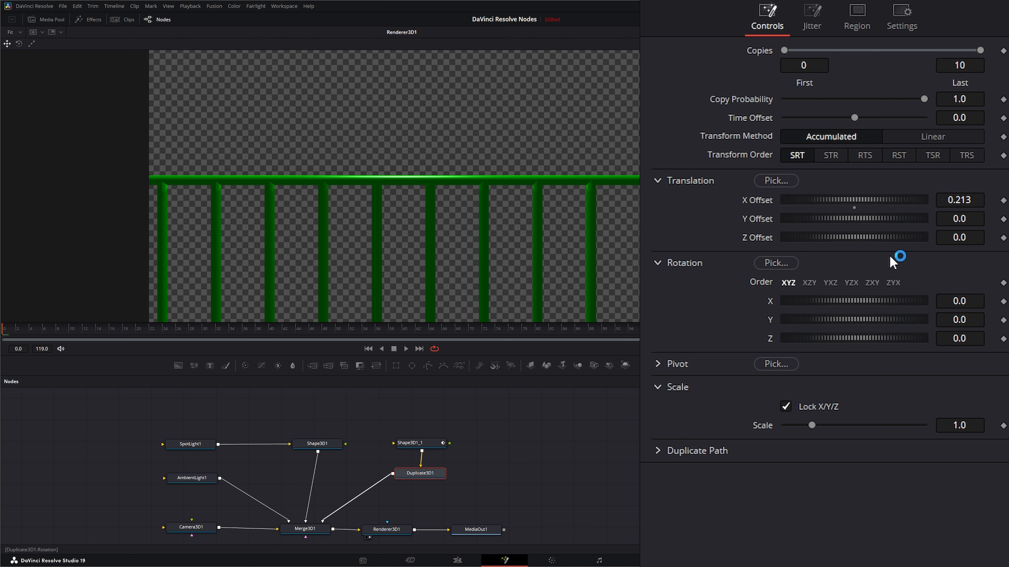
pyautogui.click(422, 448)
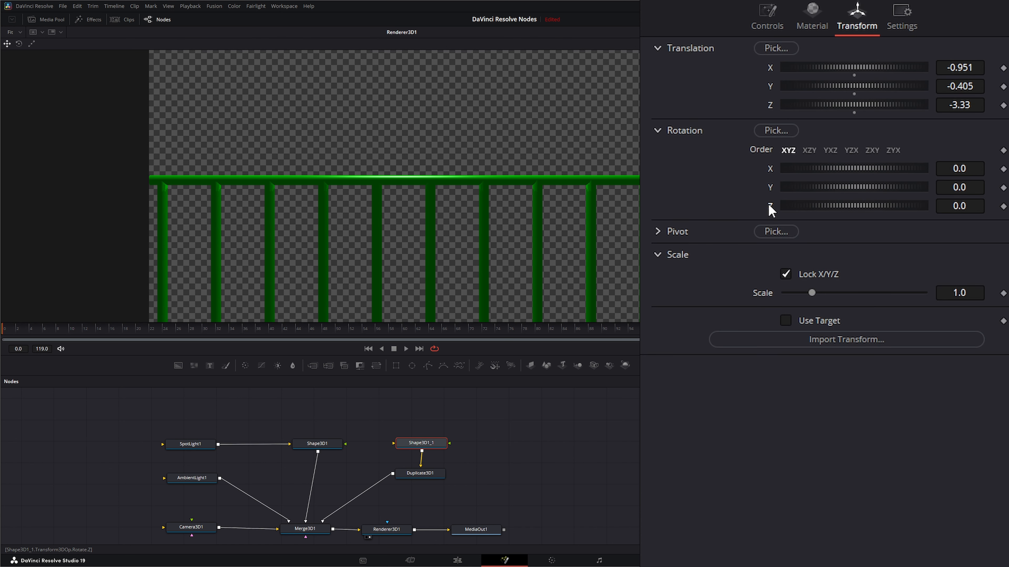
# - Try a Z offset of 0.61 on Duplicate3D1's copies and reset it to 0
pyautogui.click(416, 474)
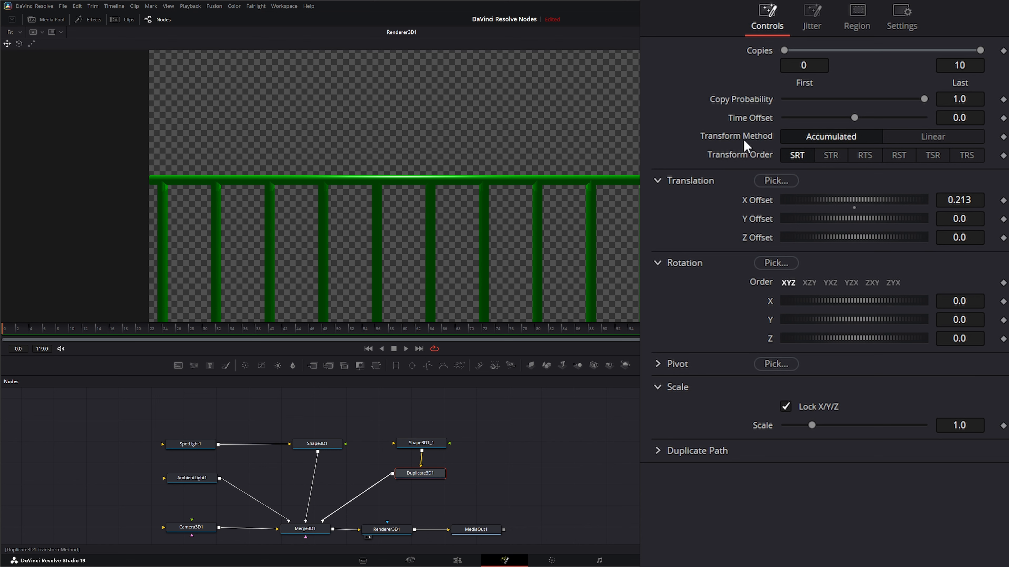
pyautogui.click(872, 140)
pyautogui.moveTo(865, 238); pyautogui.dragTo(869, 238)
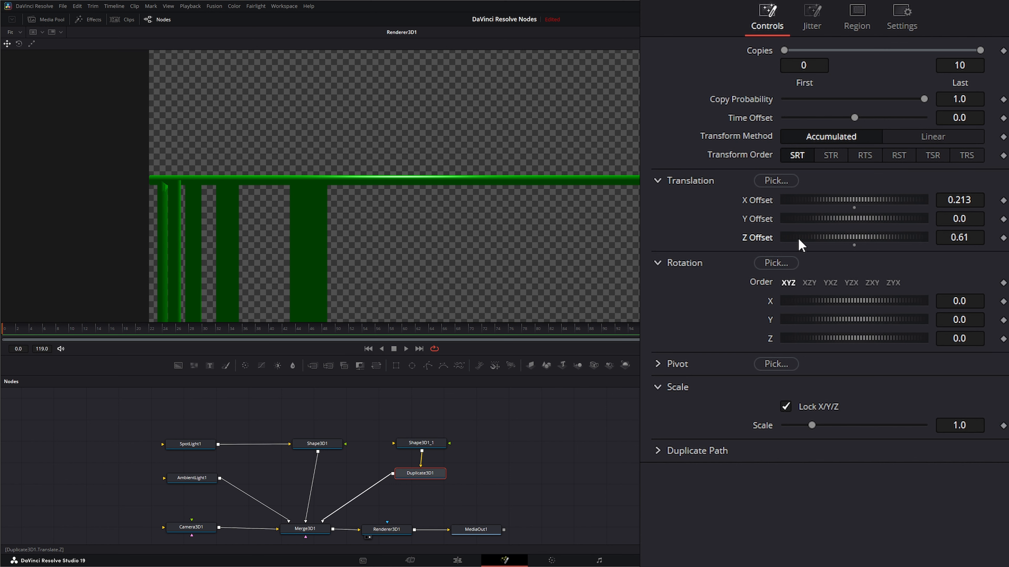
pyautogui.doubleClick(750, 240)
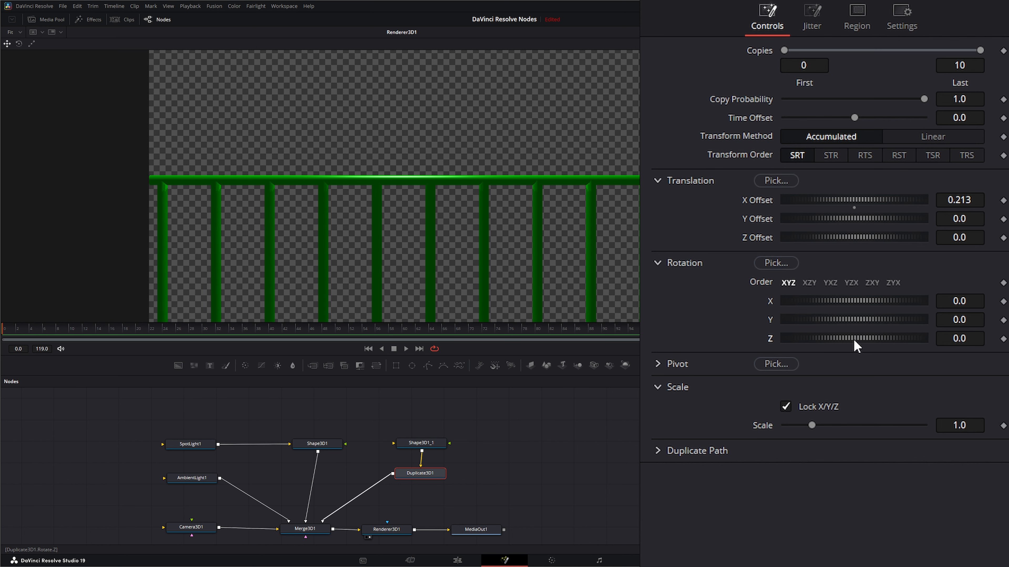
# - Try Z rotations of -10.9 and -4.0 on the copies, switching the transform method to Linear, and reset the rotation to 0
pyautogui.moveTo(855, 345); pyautogui.dragTo(851, 344)
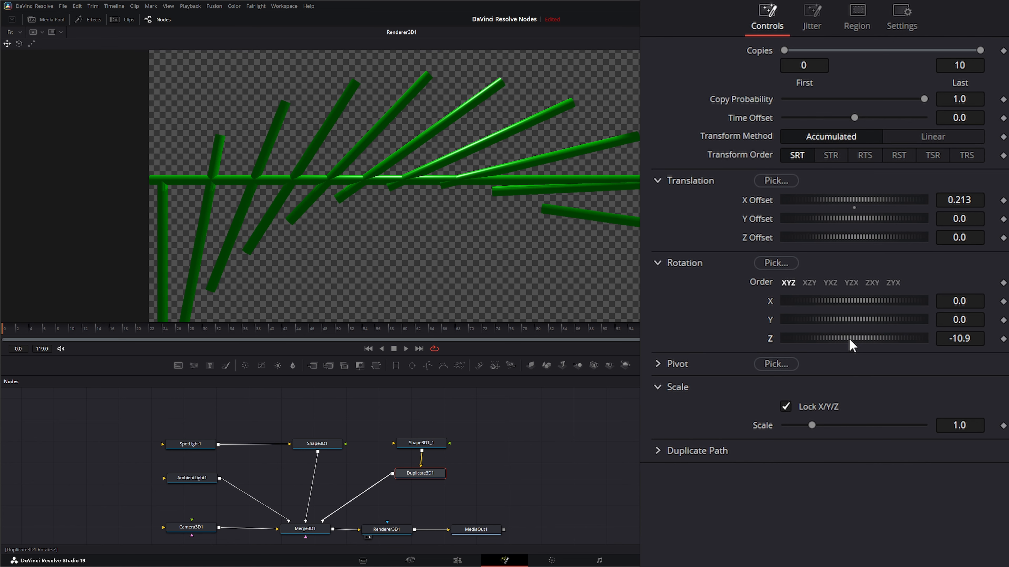
pyautogui.click(941, 137)
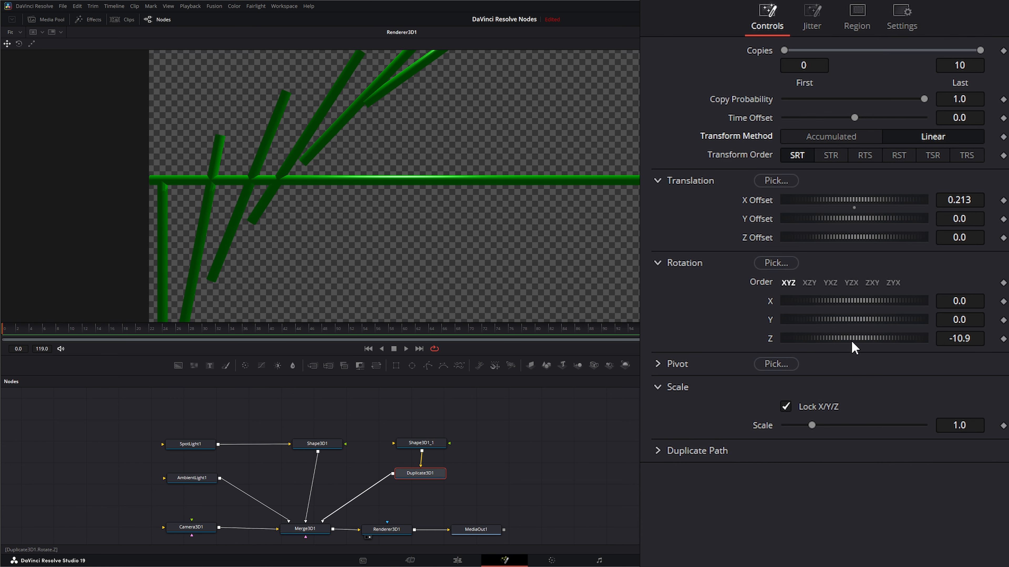
pyautogui.moveTo(851, 343); pyautogui.dragTo(850, 339)
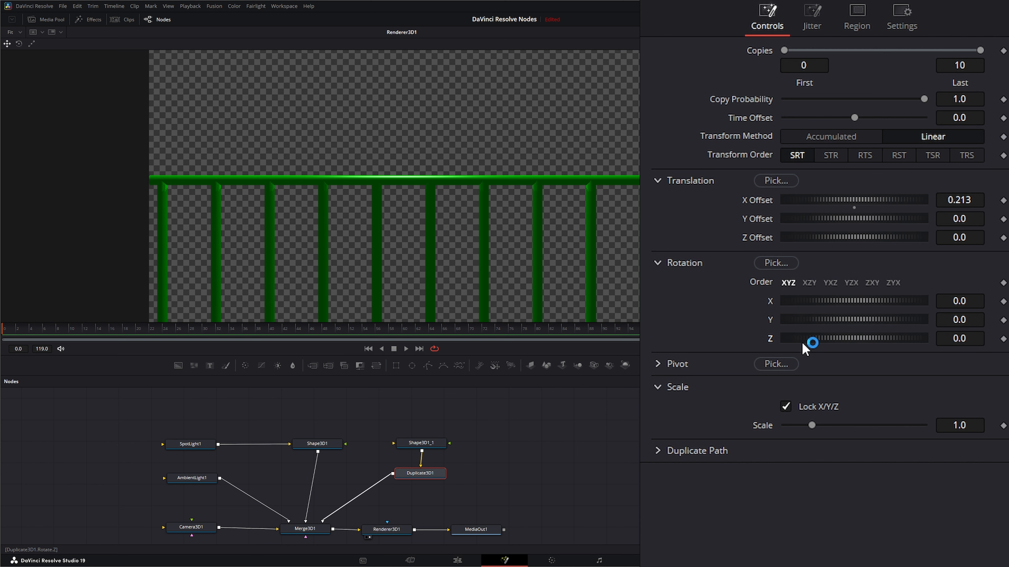
pyautogui.moveTo(970, 339); pyautogui.dragTo(949, 339)
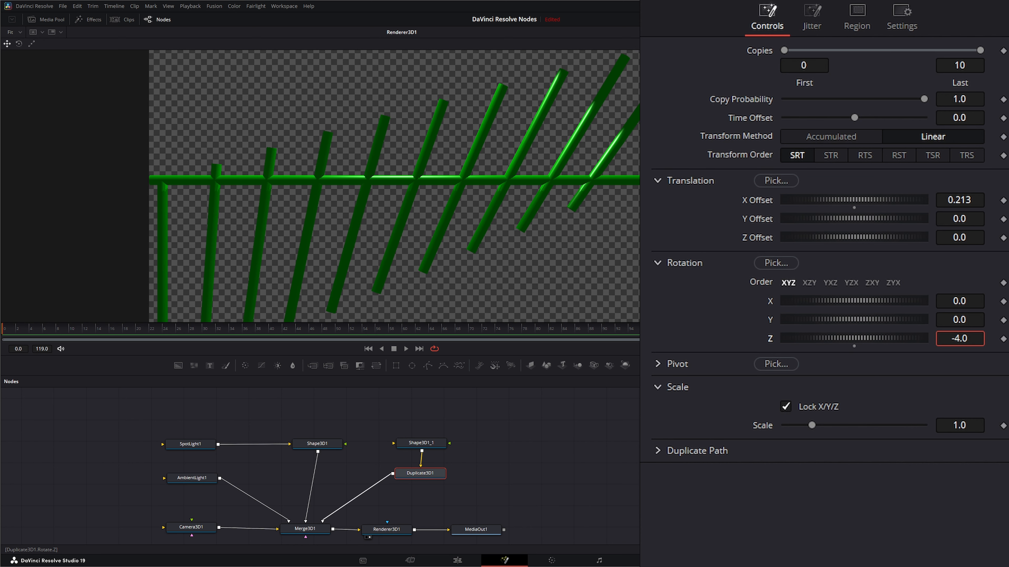
pyautogui.doubleClick(770, 339)
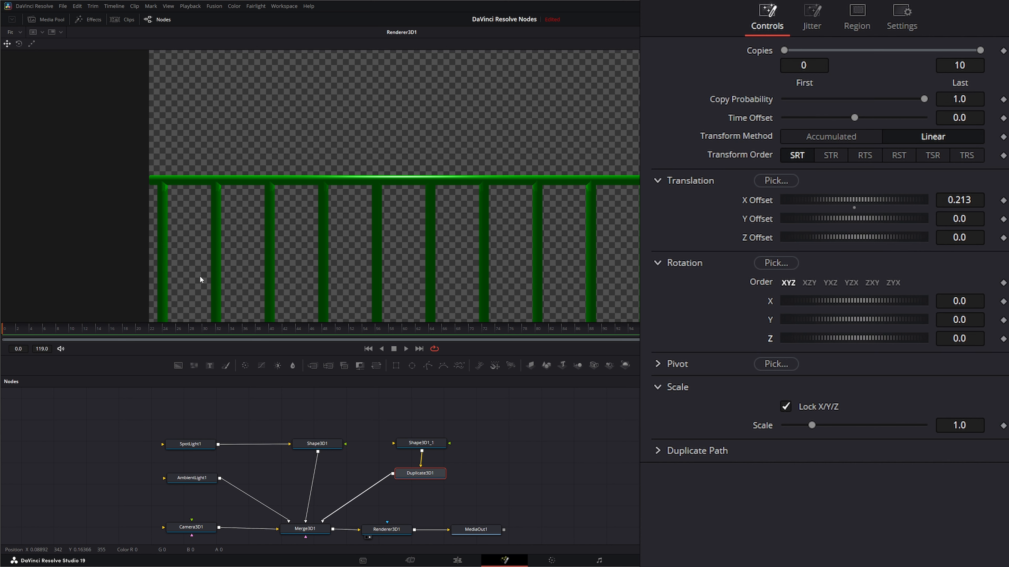
# - Compare the Accumulated and Linear transform methods at Z rotations of -8.9 and -4.6, ending on Accumulated
pyautogui.click(837, 137)
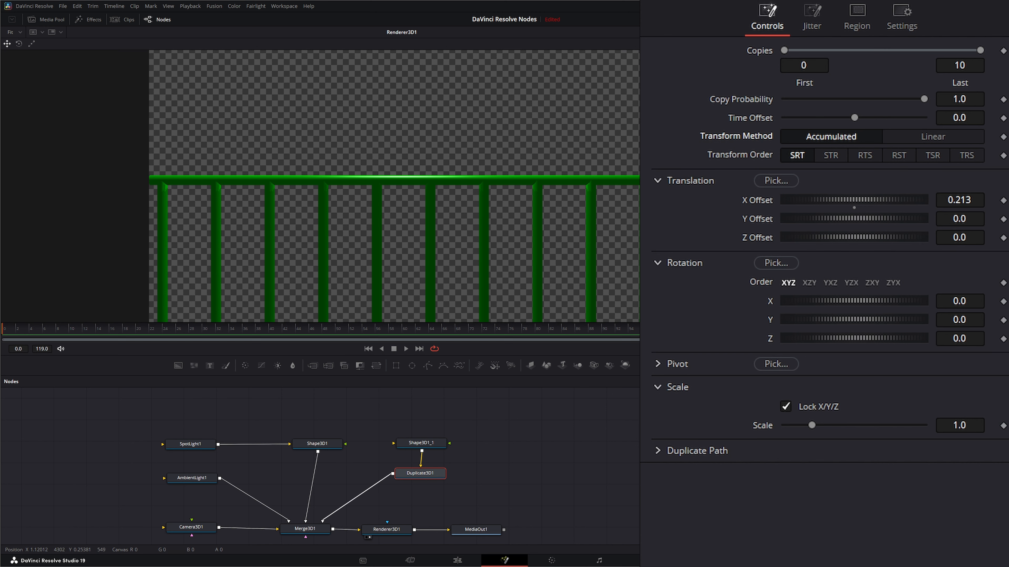
pyautogui.moveTo(962, 339); pyautogui.dragTo(873, 339)
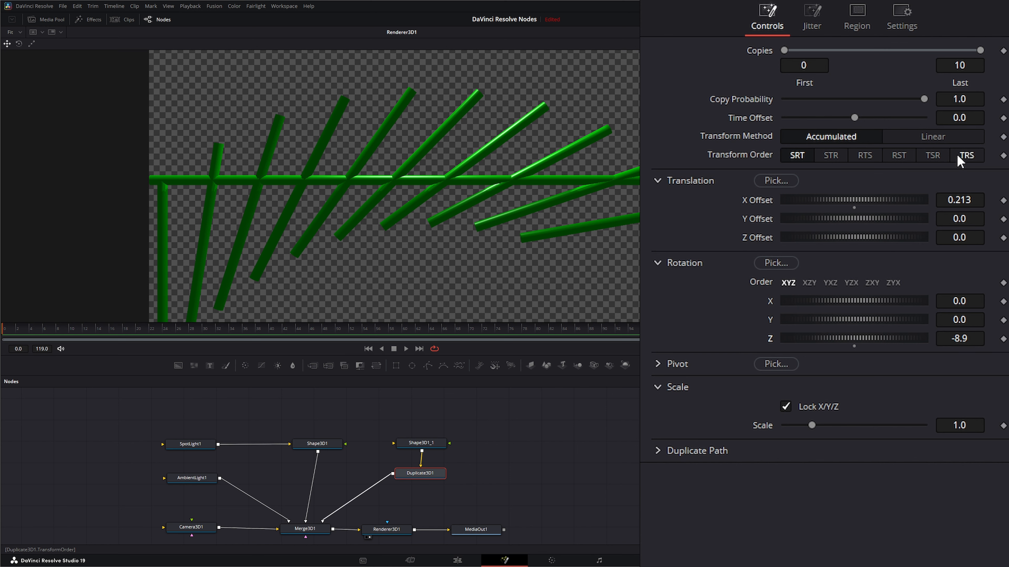
pyautogui.click(949, 139)
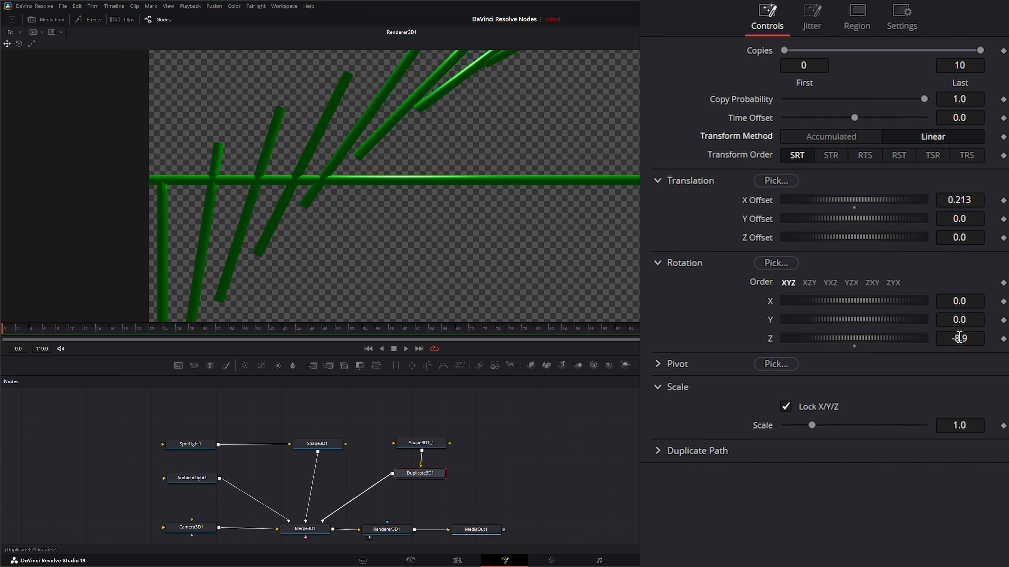
pyautogui.moveTo(958, 340); pyautogui.dragTo(984, 340)
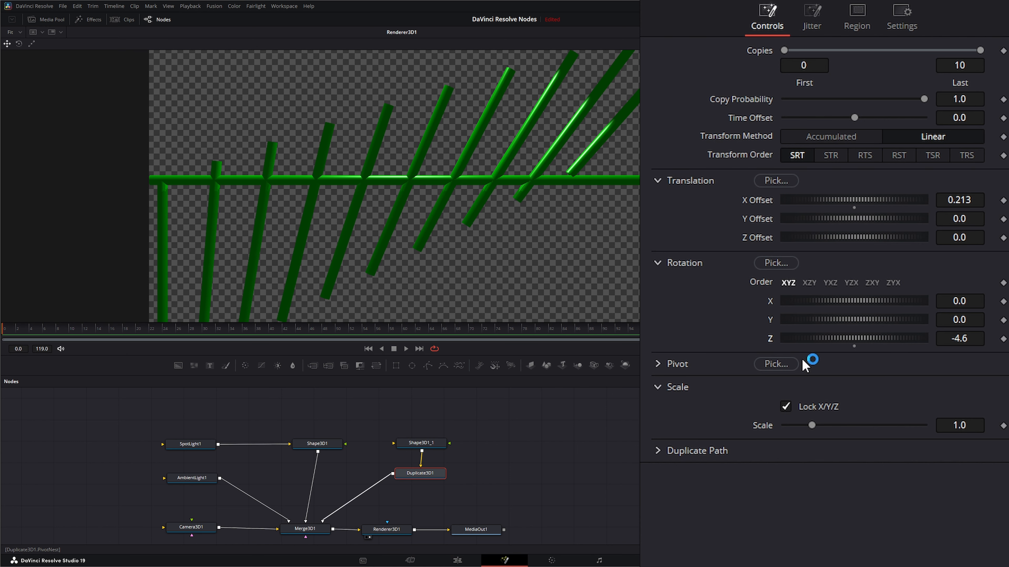
pyautogui.click(832, 136)
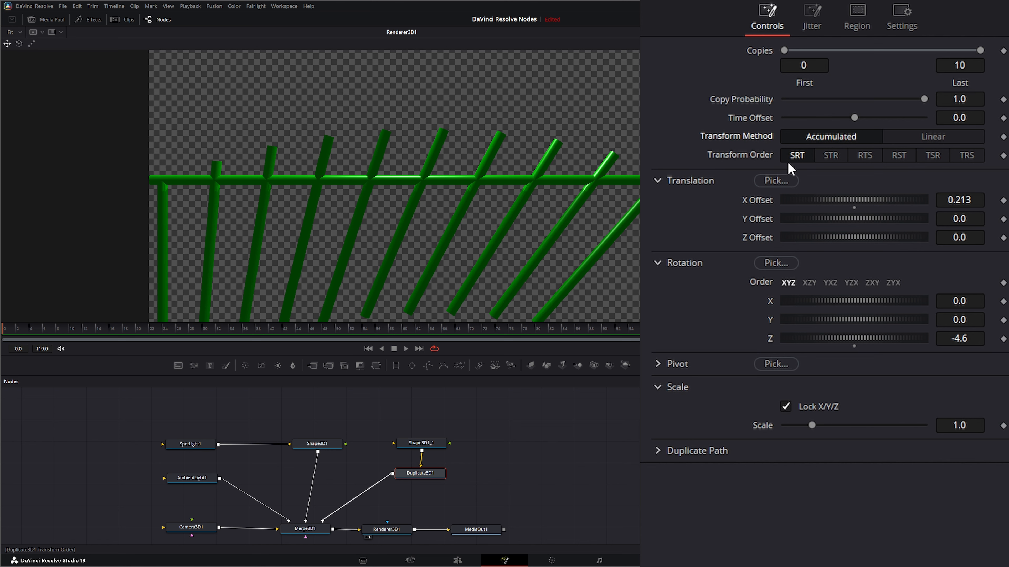
# - Try the RTS, RST and TSR transform orders on the rotated copies and restore SRT
pyautogui.click(803, 158)
pyautogui.click(864, 155)
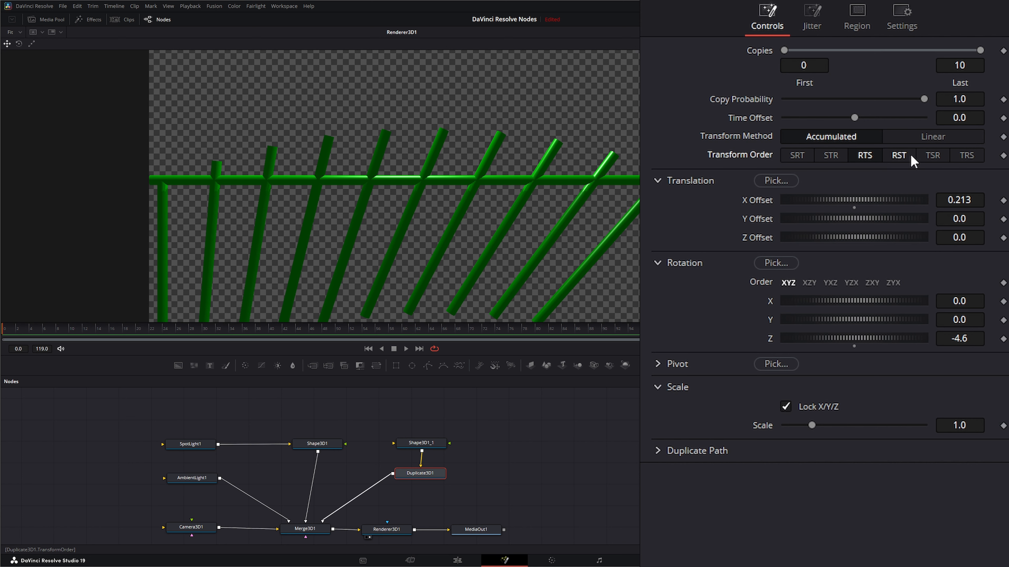
pyautogui.click(899, 155)
pyautogui.click(936, 157)
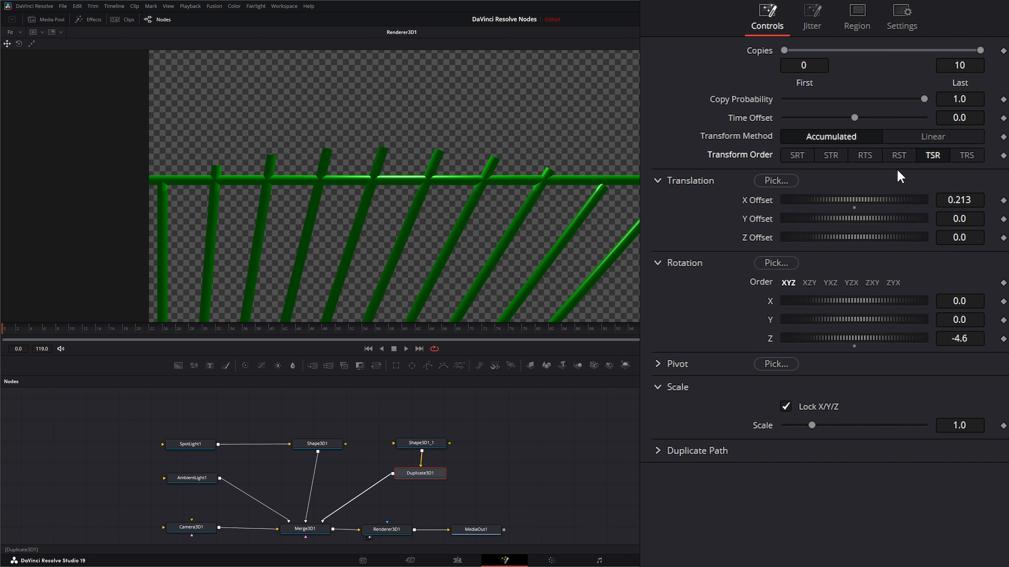
pyautogui.click(799, 153)
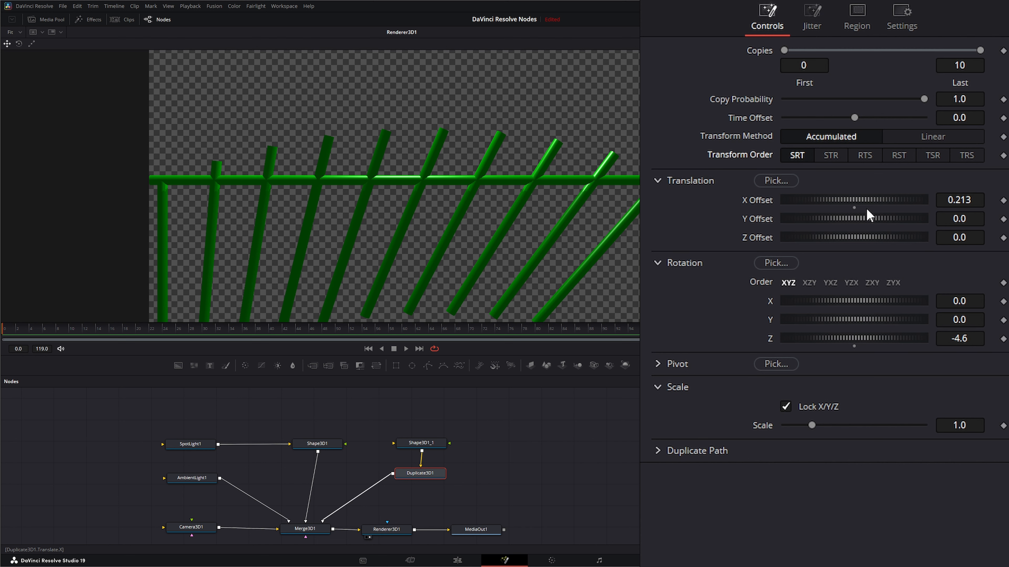
# - Try an X offset of 0.253 combined with a Z rotation of -11.9 on the copies
pyautogui.moveTo(861, 200); pyautogui.dragTo(850, 199)
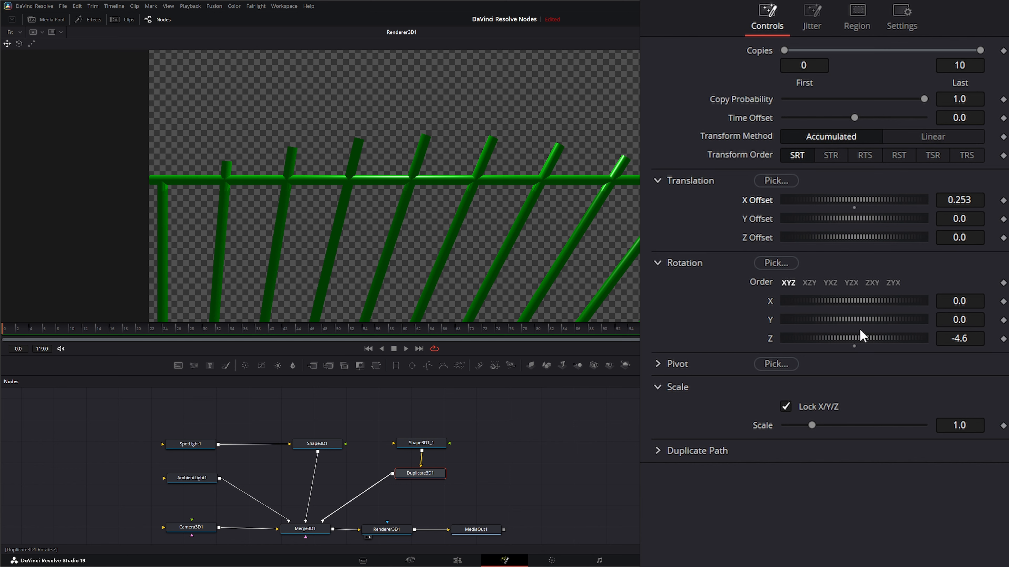
pyautogui.moveTo(861, 337); pyautogui.dragTo(856, 342)
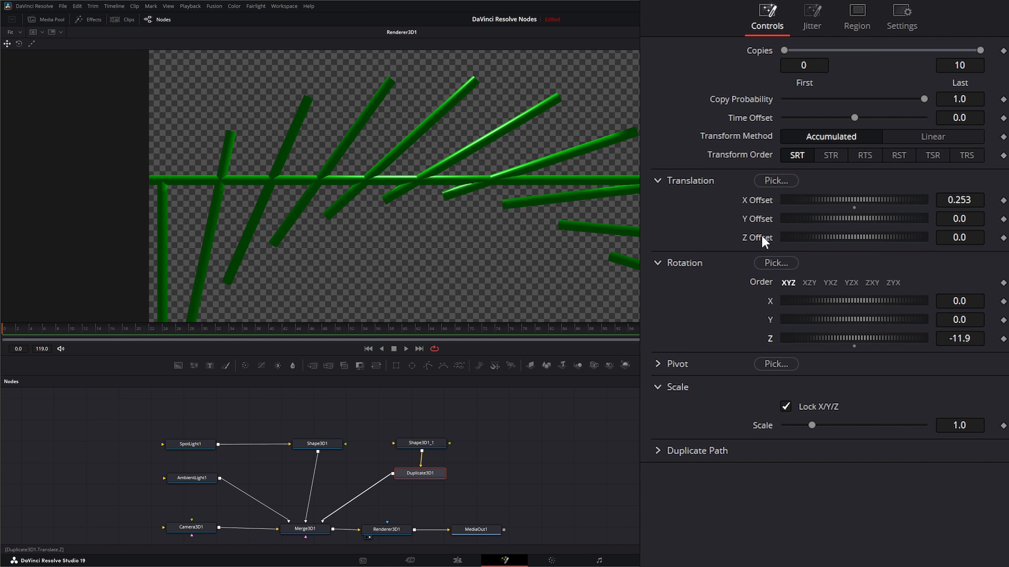
# - Reset Duplicate3D1's Z rotation to 0 and set its X offset to 0.208
pyautogui.doubleClick(758, 202)
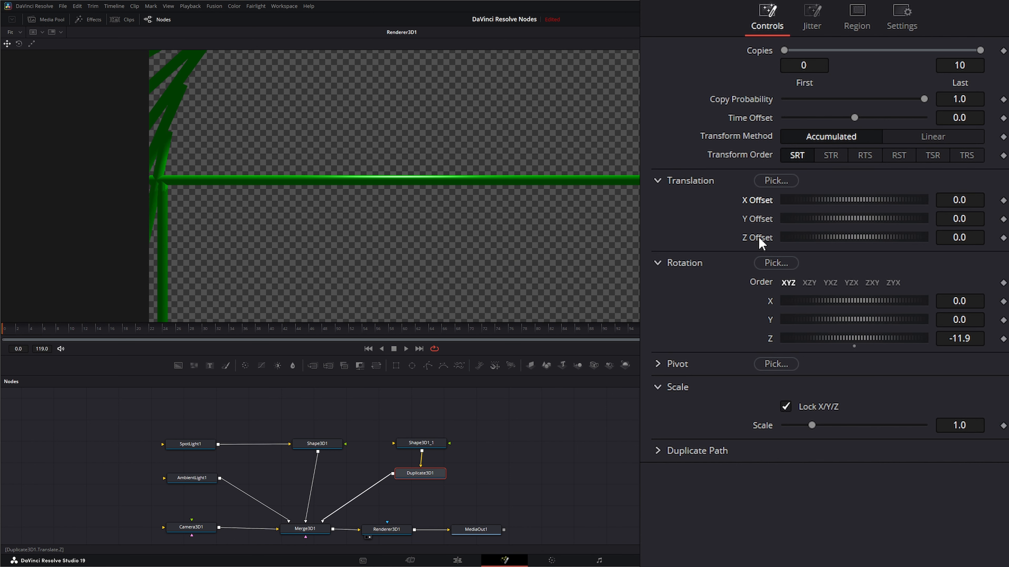
pyautogui.doubleClick(770, 338)
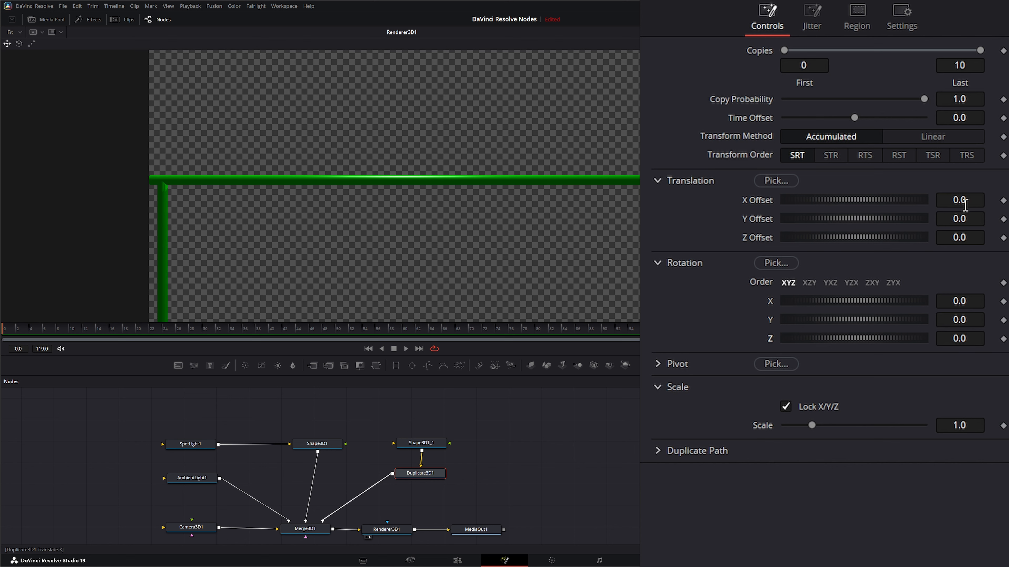
pyautogui.moveTo(960, 203); pyautogui.dragTo(1002, 204)
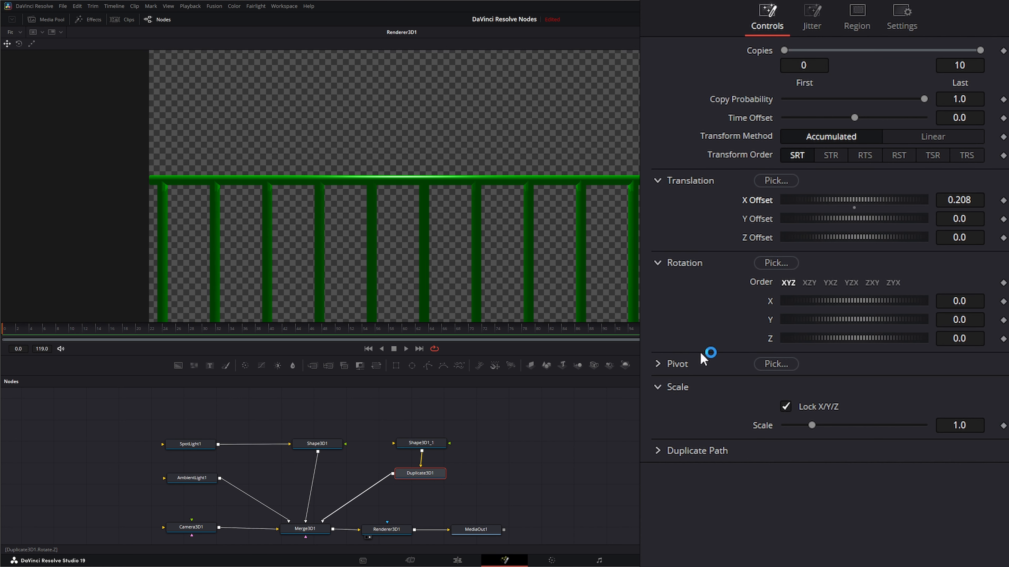
# - Look over Duplicate3D1's pivot settings and unlock its scale so X, Y and Z are separate
pyautogui.click(659, 262)
pyautogui.click(658, 287)
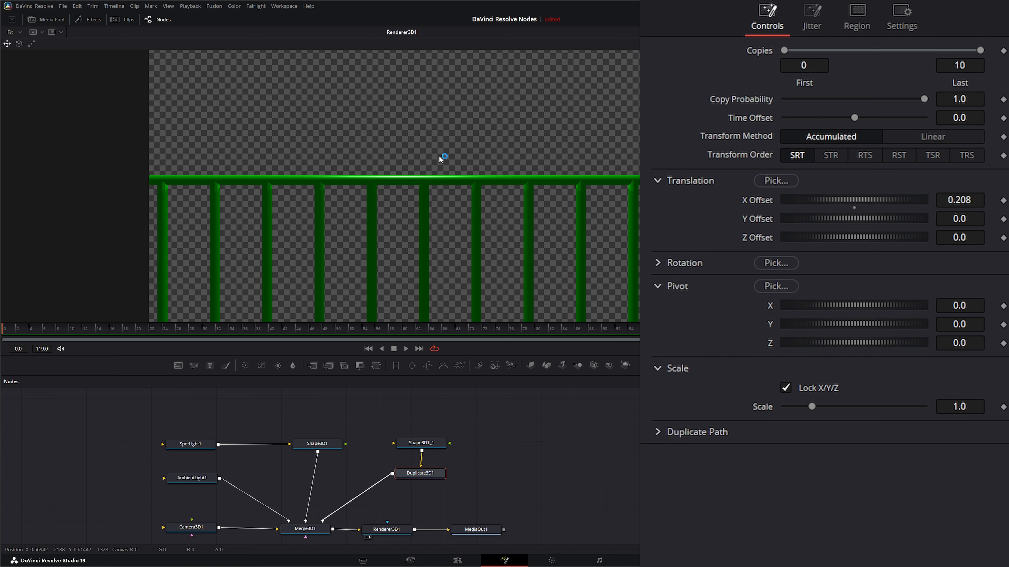
pyautogui.click(659, 286)
pyautogui.moveTo(812, 346); pyautogui.dragTo(812, 347)
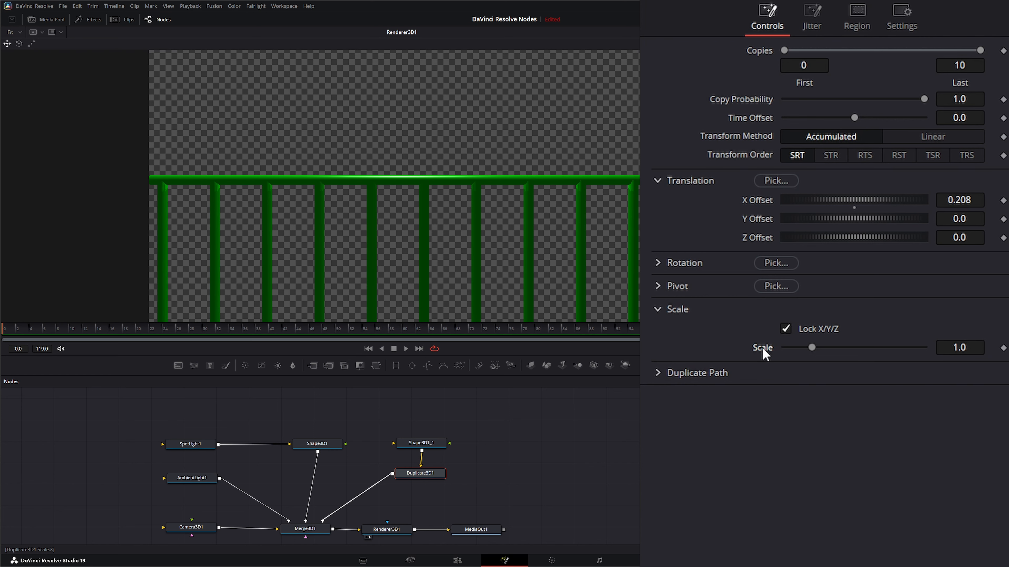
pyautogui.click(786, 328)
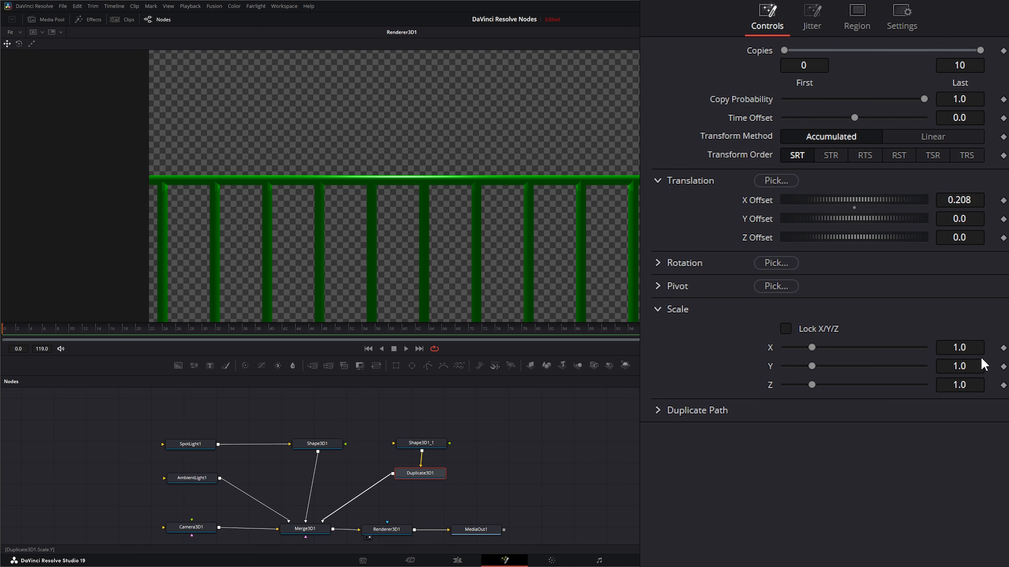
# - Try an X scale of 0.912 on the copies, return to 1.0 and lock the X/Y/Z scale again
pyautogui.moveTo(967, 347); pyautogui.dragTo(932, 347)
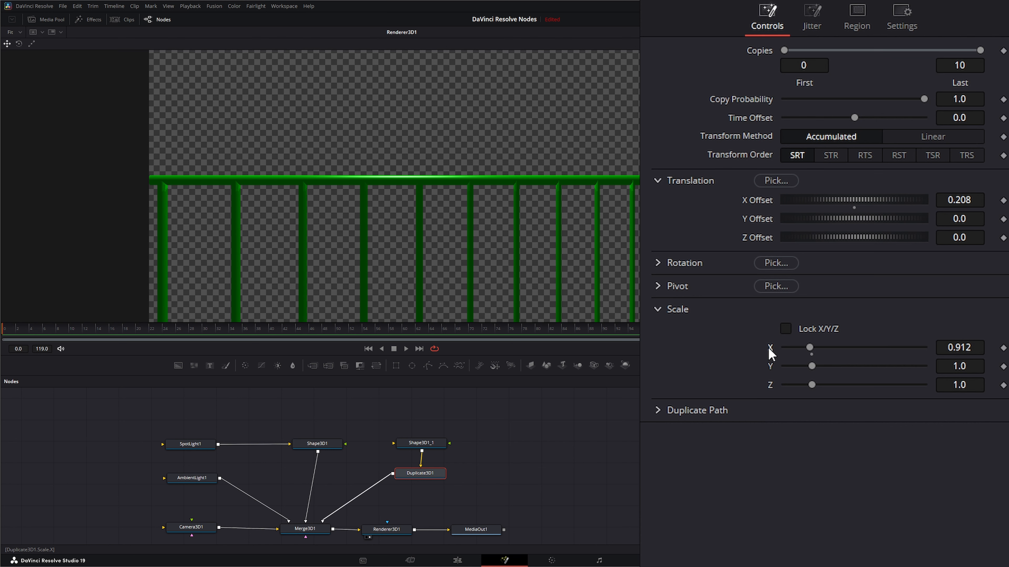
pyautogui.click(786, 329)
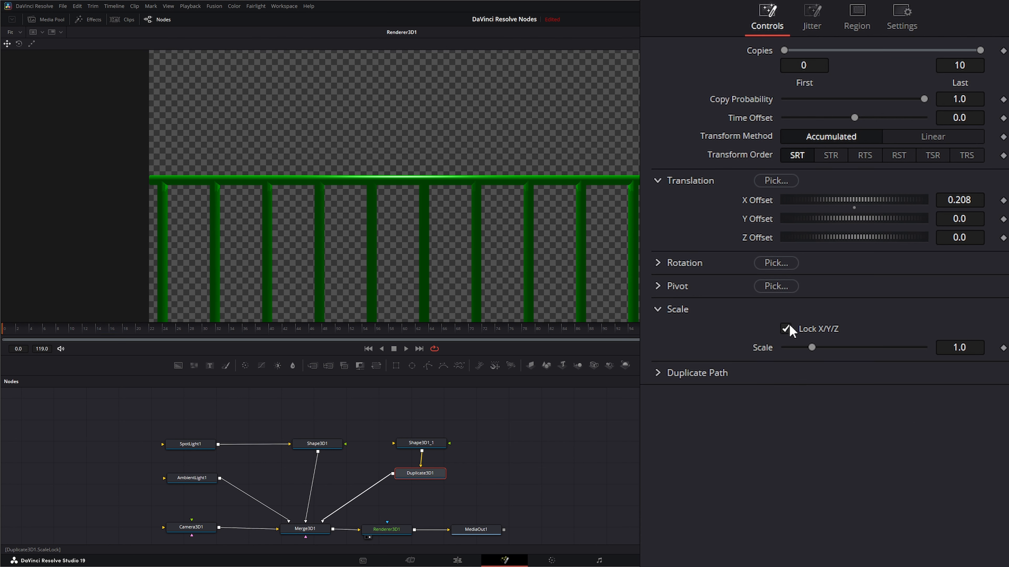
pyautogui.click(658, 310)
# - Enable Duplicate Along Path on Duplicate3D1 and show only its Path X curve in the spline editor
pyautogui.click(660, 333)
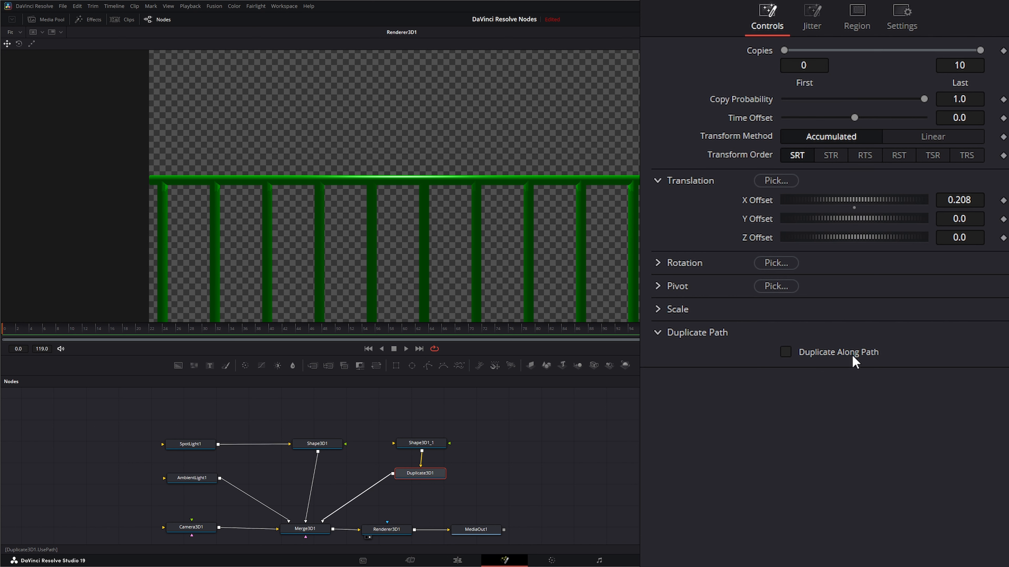
pyautogui.click(786, 352)
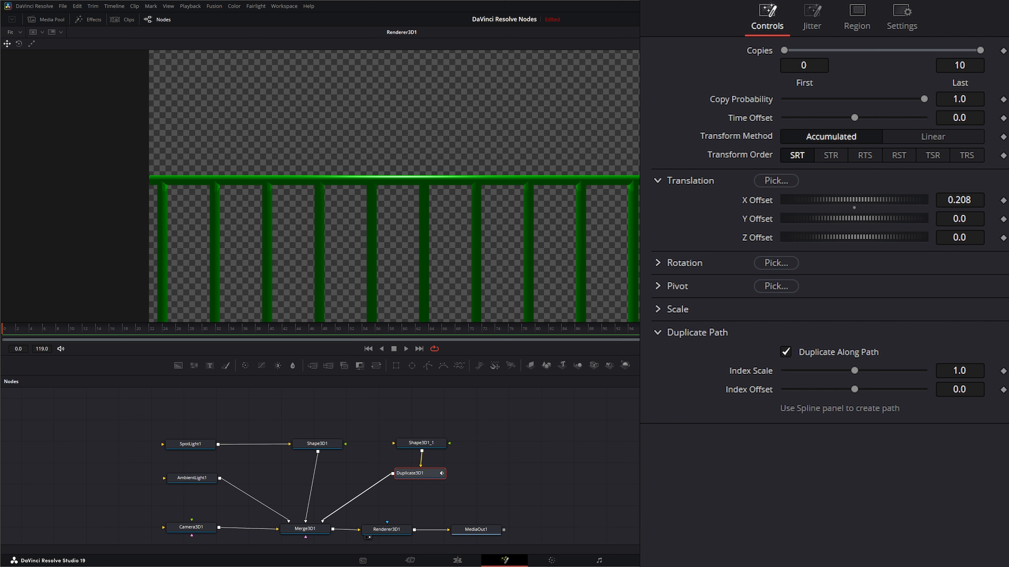
pyautogui.moveTo(636, 384); pyautogui.dragTo(189, 387)
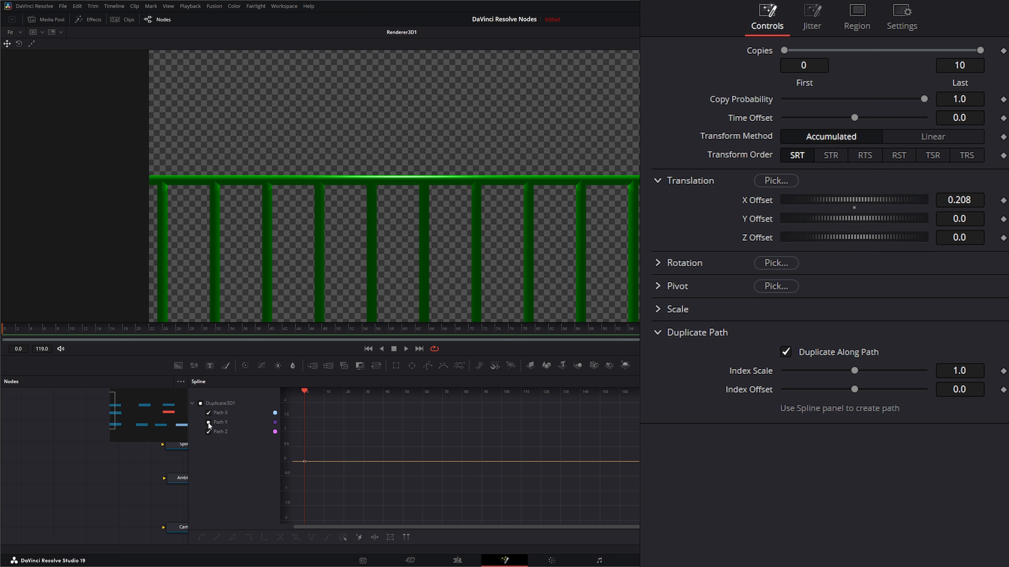
pyautogui.click(208, 432)
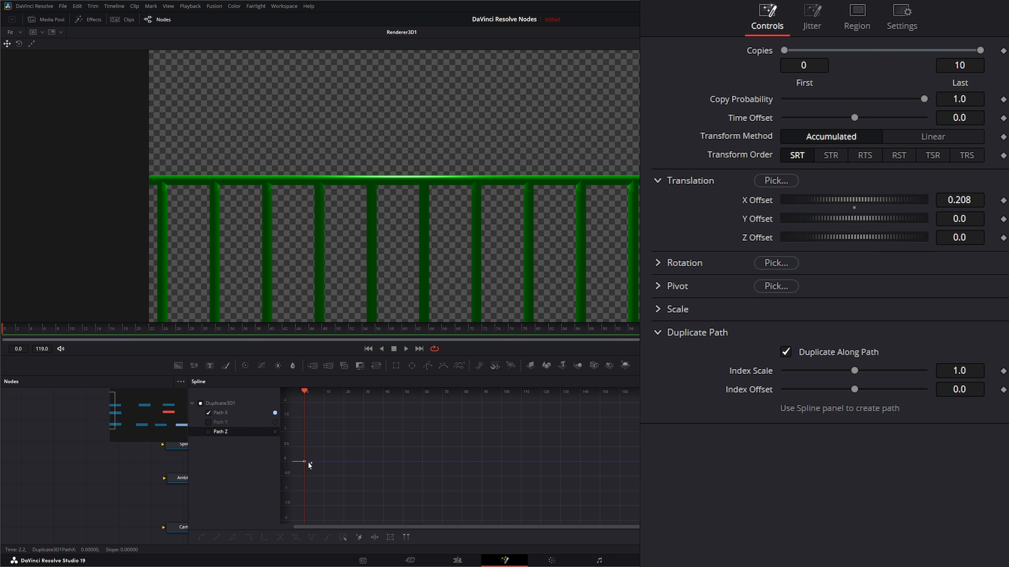
# - Shape the Path X curve with a peak of about 1.91 near frame 55 and a low of about -2 near frame 107
pyautogui.click(309, 462)
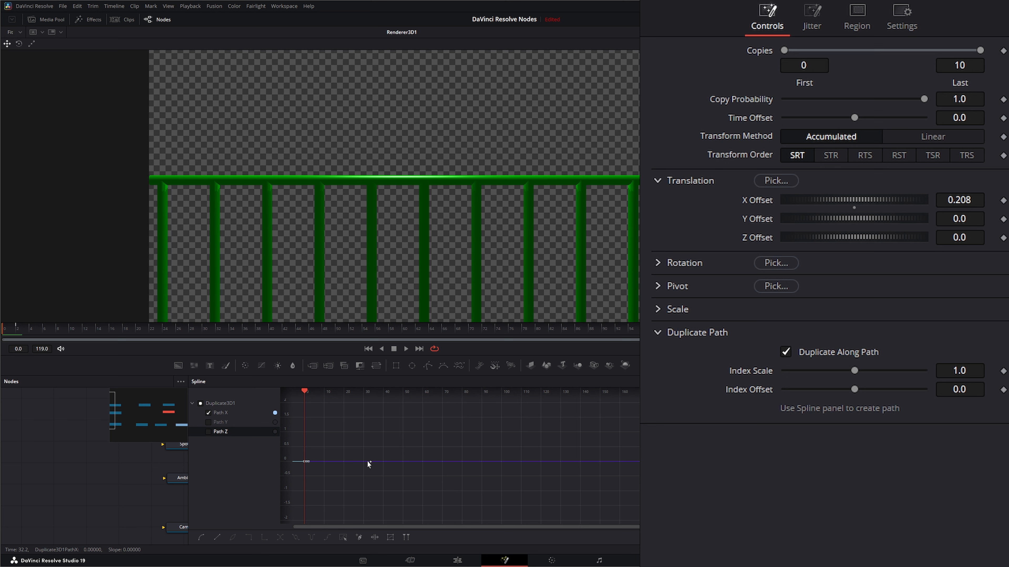
pyautogui.moveTo(369, 462); pyautogui.dragTo(410, 409)
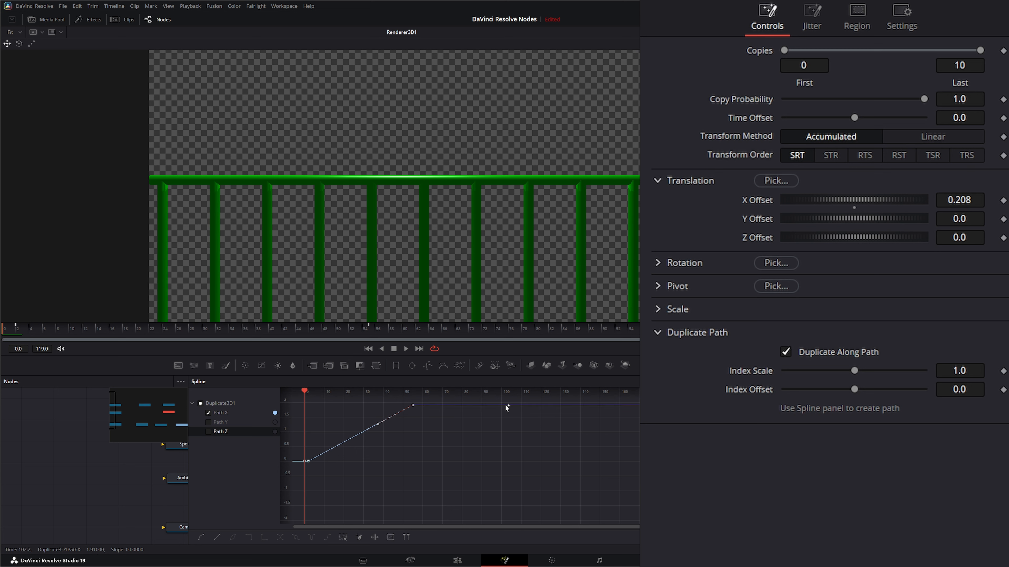
pyautogui.moveTo(505, 406); pyautogui.dragTo(512, 524)
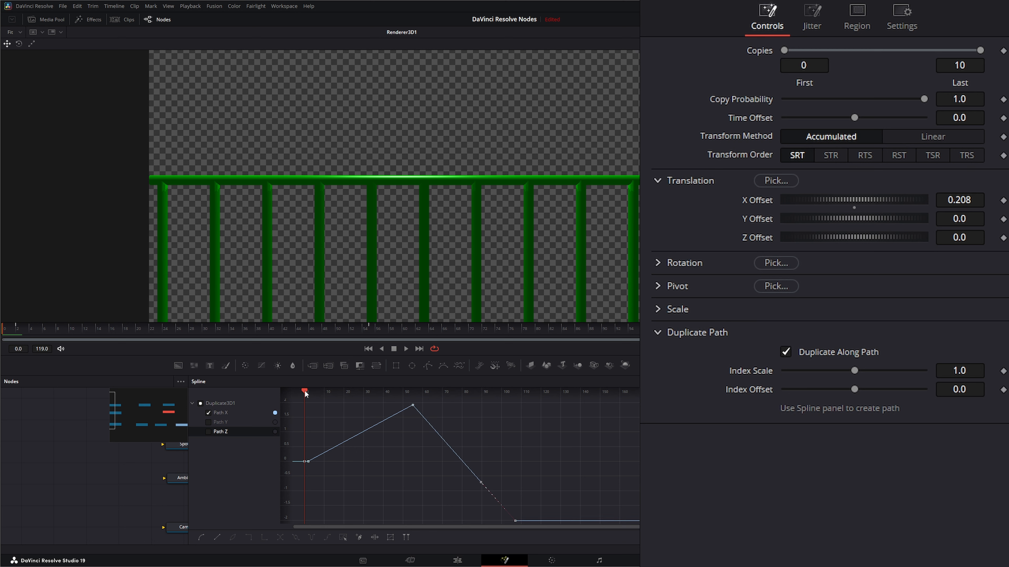
# - Add a dip of about -0.6 near frame 32 to the Path X curve and scrub the playhead to check the bar spacing
pyautogui.moveTo(306, 394); pyautogui.dragTo(393, 421)
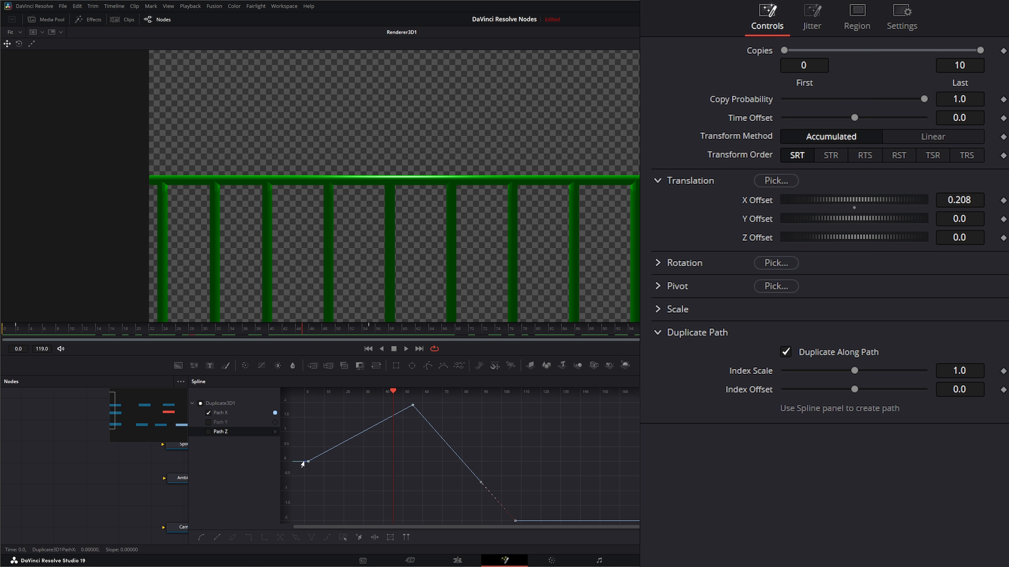
pyautogui.moveTo(308, 462); pyautogui.dragTo(367, 482)
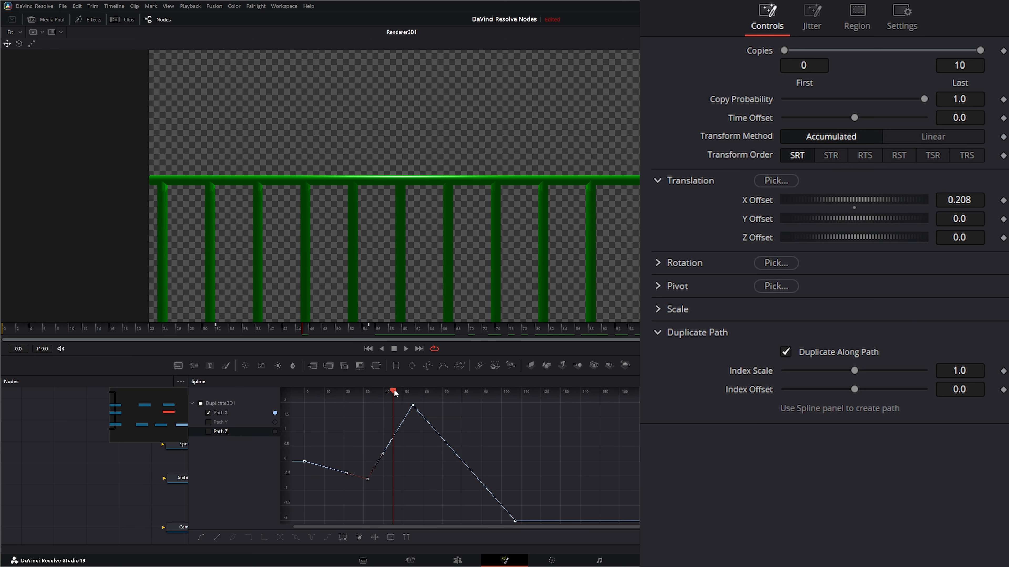
pyautogui.moveTo(409, 396); pyautogui.dragTo(508, 433)
pyautogui.moveTo(413, 425); pyautogui.dragTo(368, 430)
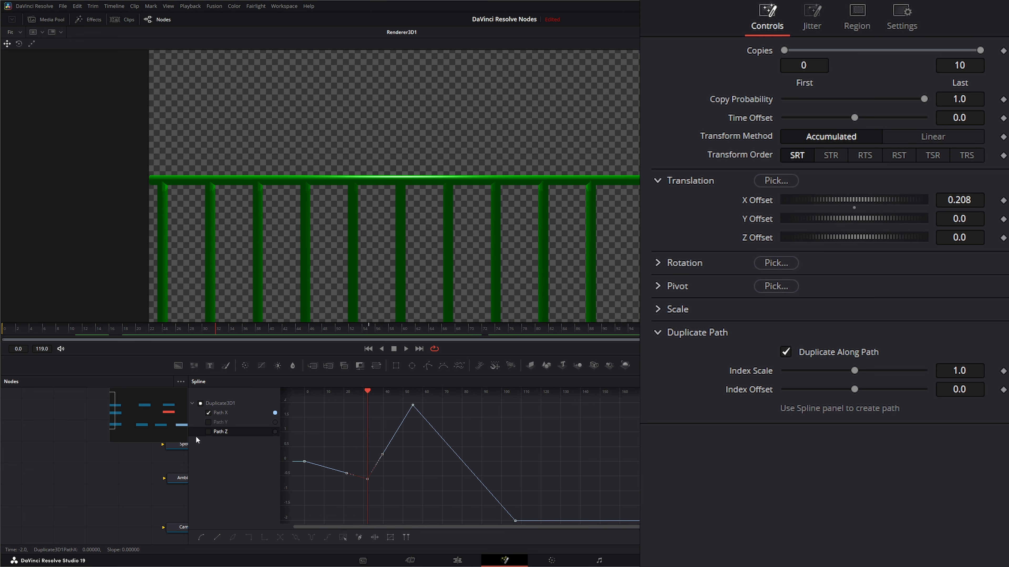
# - Turn off Duplicate Along Path and put the spline editor away so the node graph has its full width
pyautogui.click(786, 352)
pyautogui.click(658, 332)
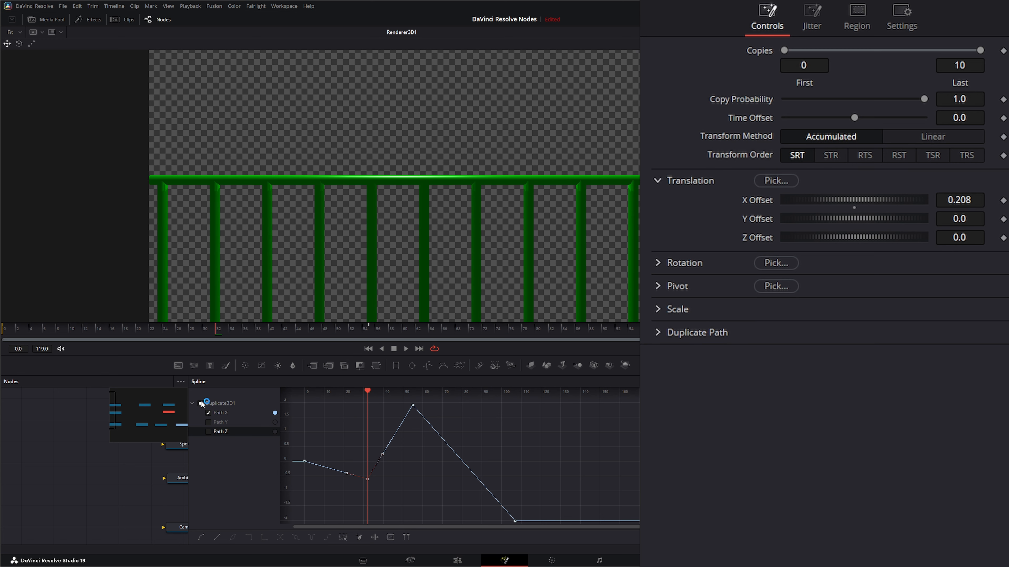
pyautogui.moveTo(188, 391); pyautogui.dragTo(638, 392)
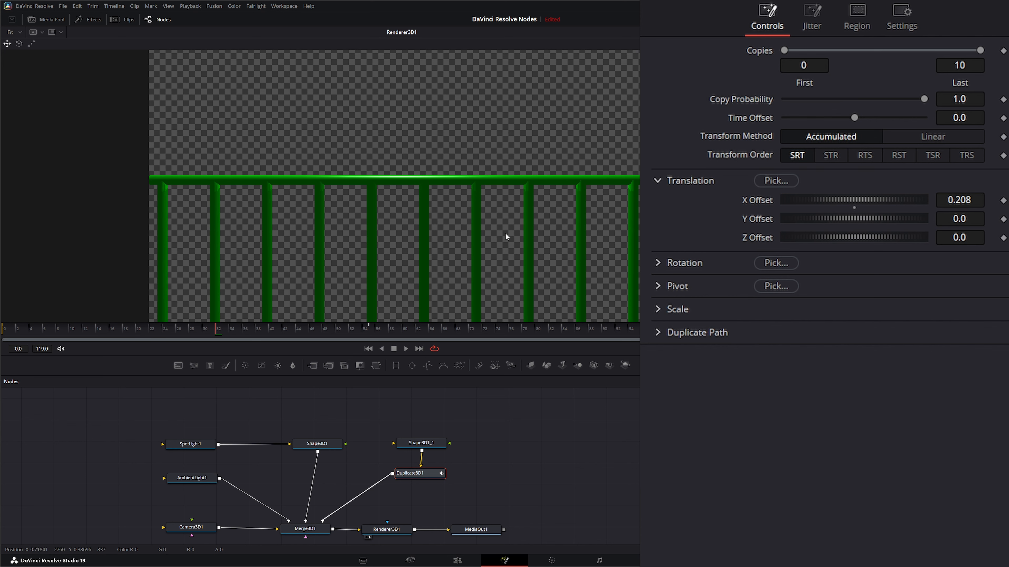
# - Try an X translation jitter of 0.102 on the copies with different random seeds and jitter probabilities, restoring seed 0 and probability 1.0
pyautogui.click(812, 18)
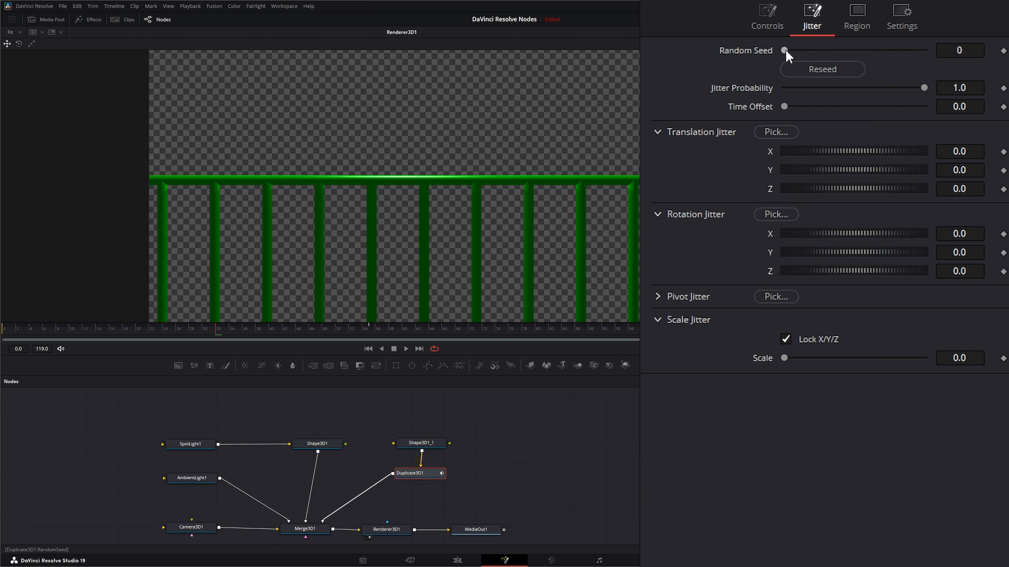
pyautogui.moveTo(785, 50); pyautogui.dragTo(762, 54)
pyautogui.moveTo(872, 151); pyautogui.dragTo(903, 151)
pyautogui.moveTo(782, 51); pyautogui.dragTo(757, 59)
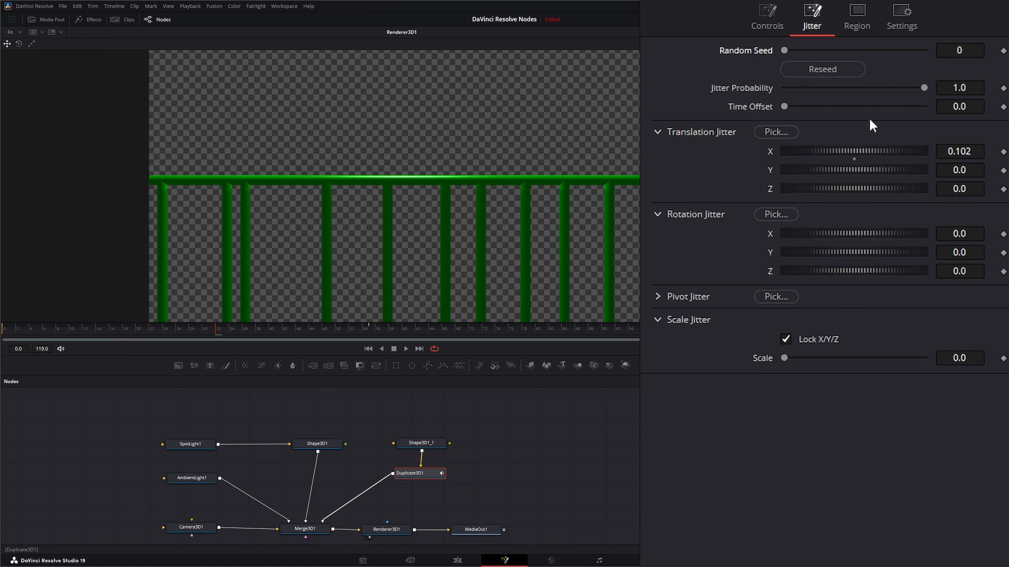
pyautogui.moveTo(924, 88); pyautogui.dragTo(944, 95)
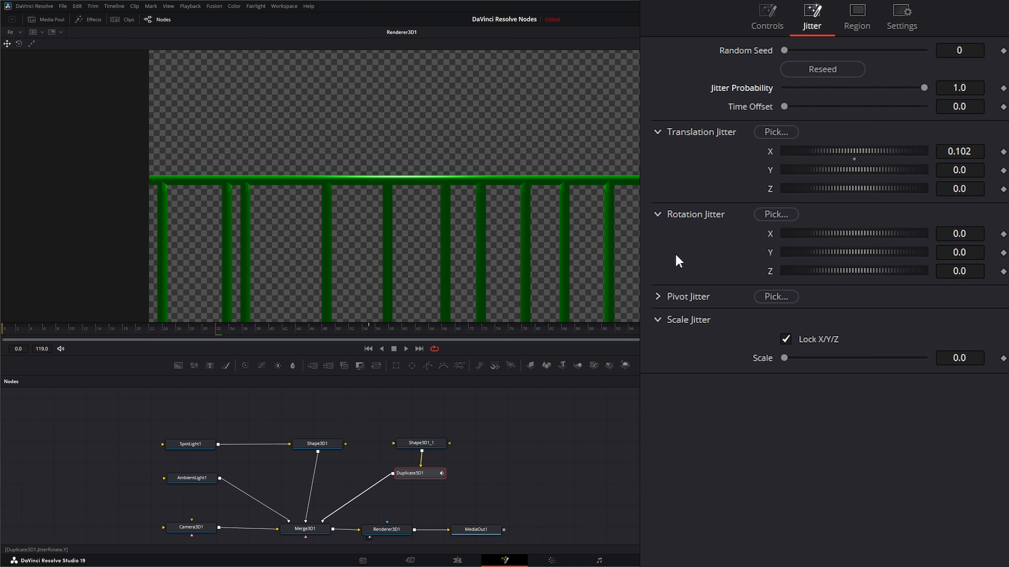
# - Look over the pivot and scale jitter settings and reset the X translation jitter to 0
pyautogui.click(658, 298)
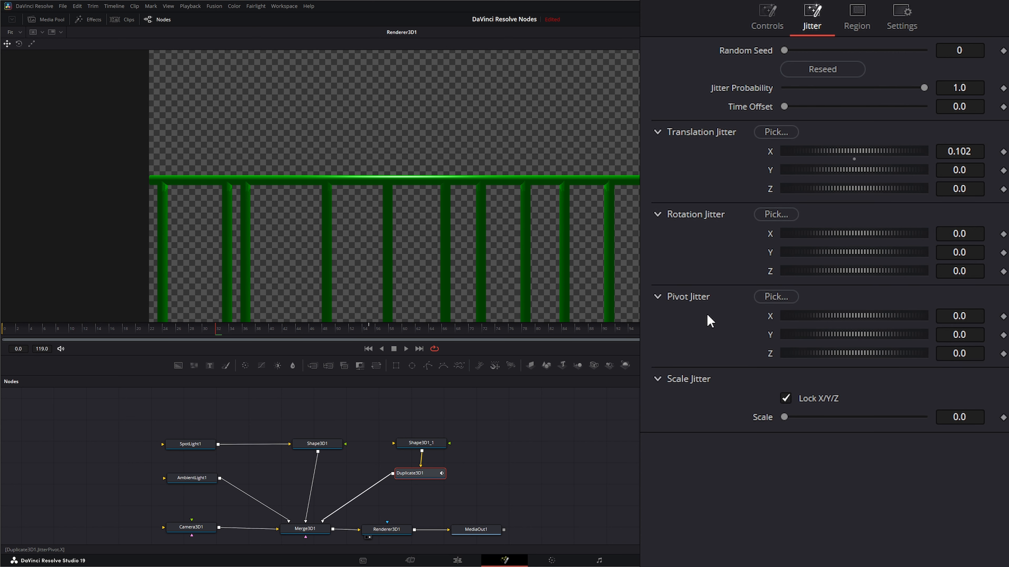
pyautogui.click(658, 297)
pyautogui.moveTo(786, 357)
pyautogui.mouseDown()
pyautogui.moveTo(808, 356)
pyautogui.moveTo(786, 358)
pyautogui.mouseUp()
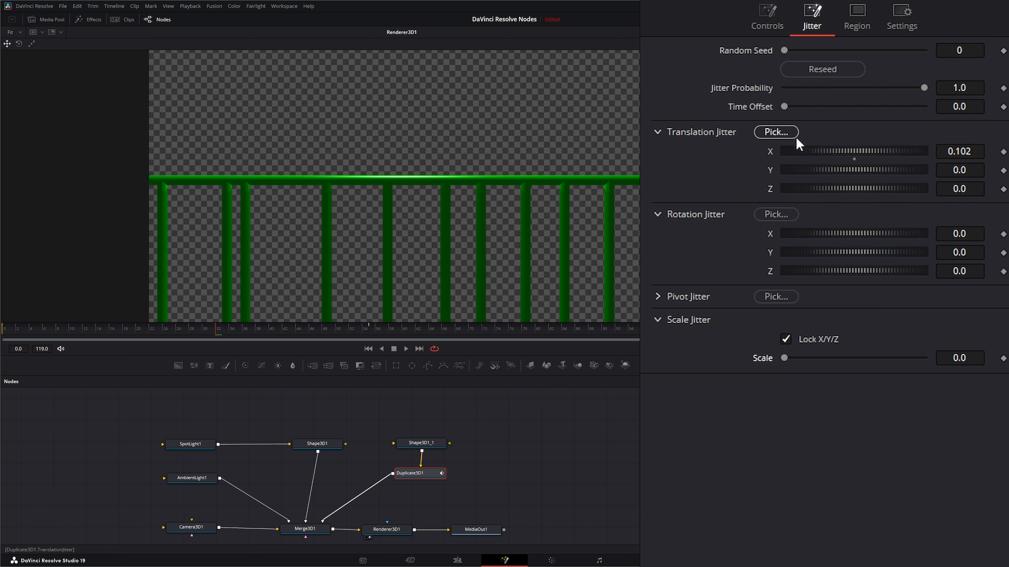
pyautogui.doubleClick(777, 151)
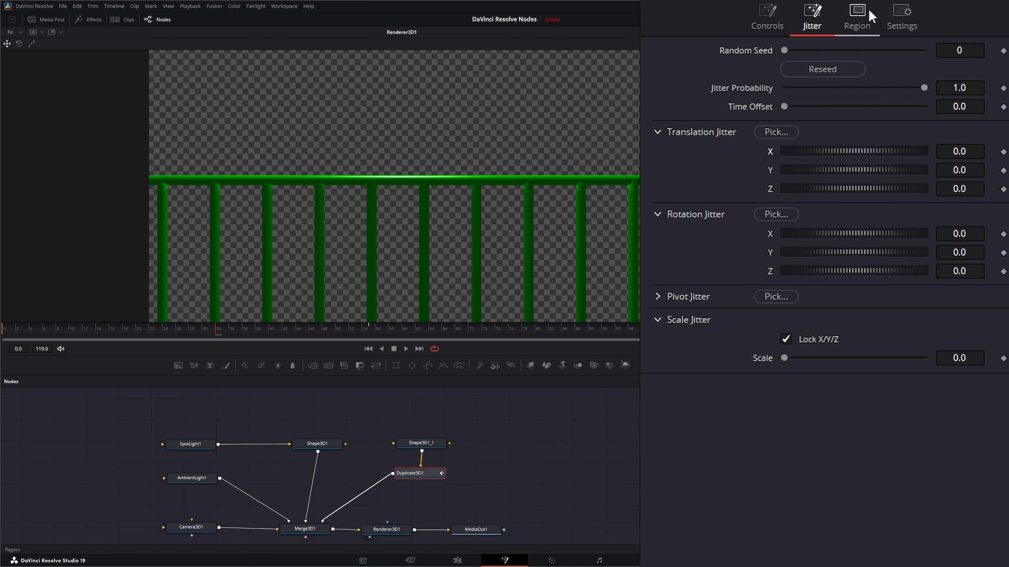
# - Set Duplicate3D1's Region Mode to When inside region and its region shape to Cube
pyautogui.click(860, 14)
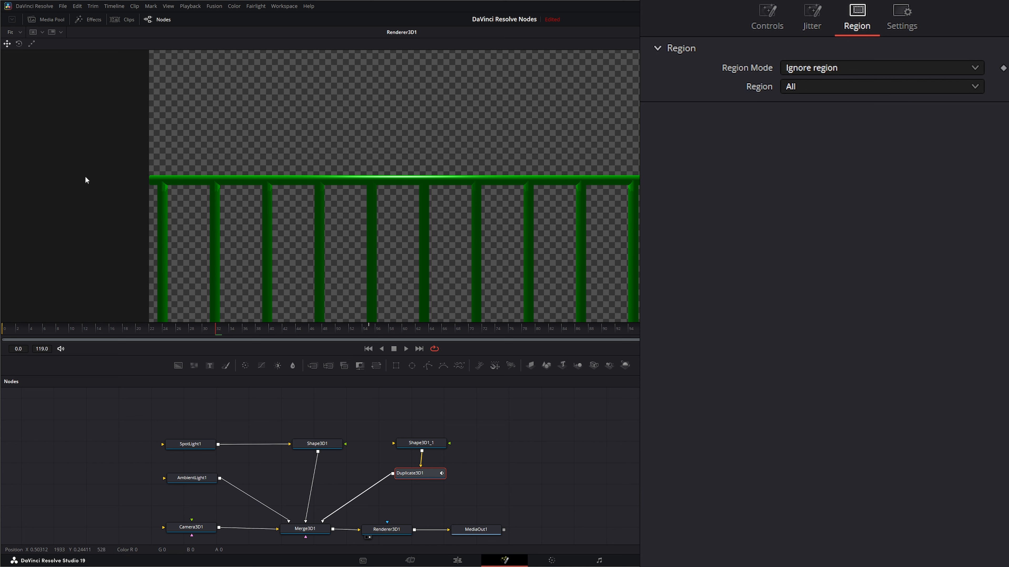
pyautogui.click(827, 71)
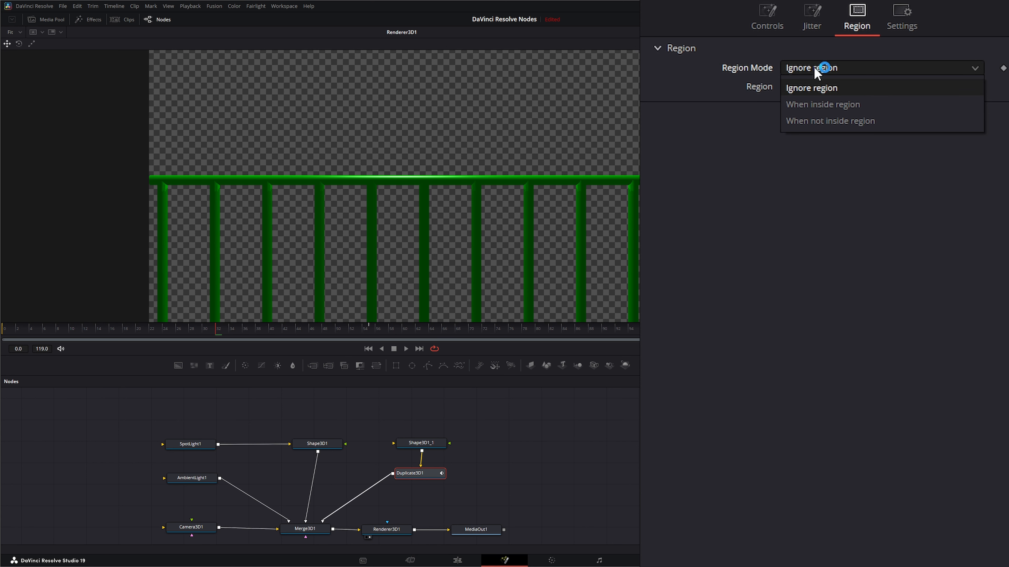
pyautogui.click(863, 104)
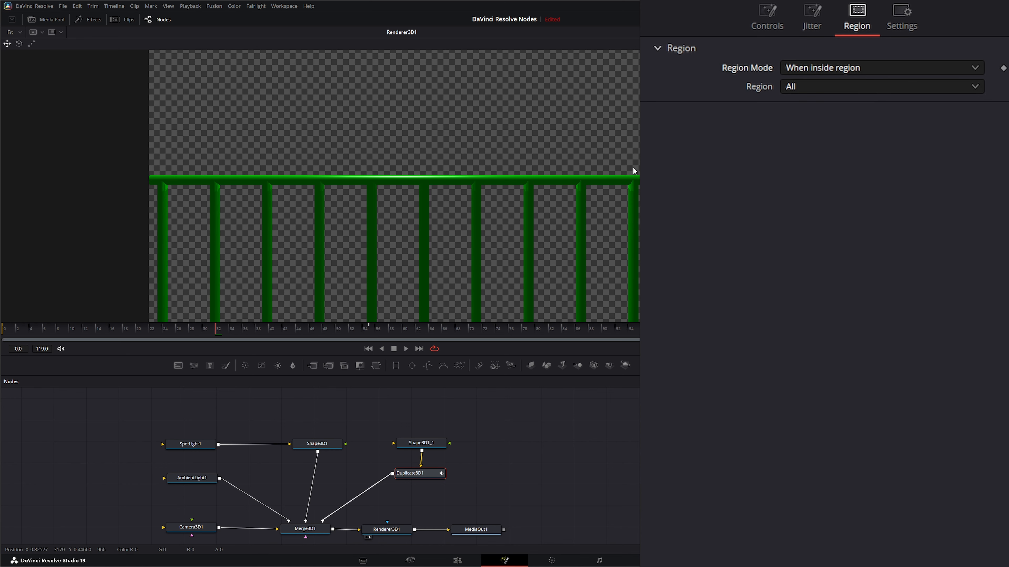
pyautogui.click(803, 88)
pyautogui.click(810, 123)
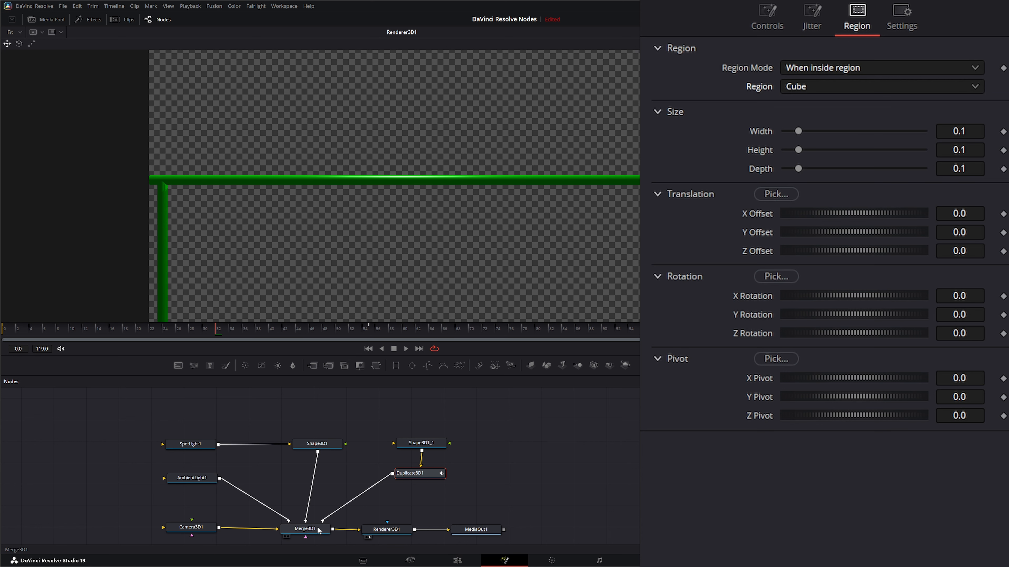
# - View Merge3D1, size the cube region to width 0.46 and height 0.257, and check the copies in Renderer3D1's view
pyautogui.moveTo(317, 531); pyautogui.dragTo(343, 236)
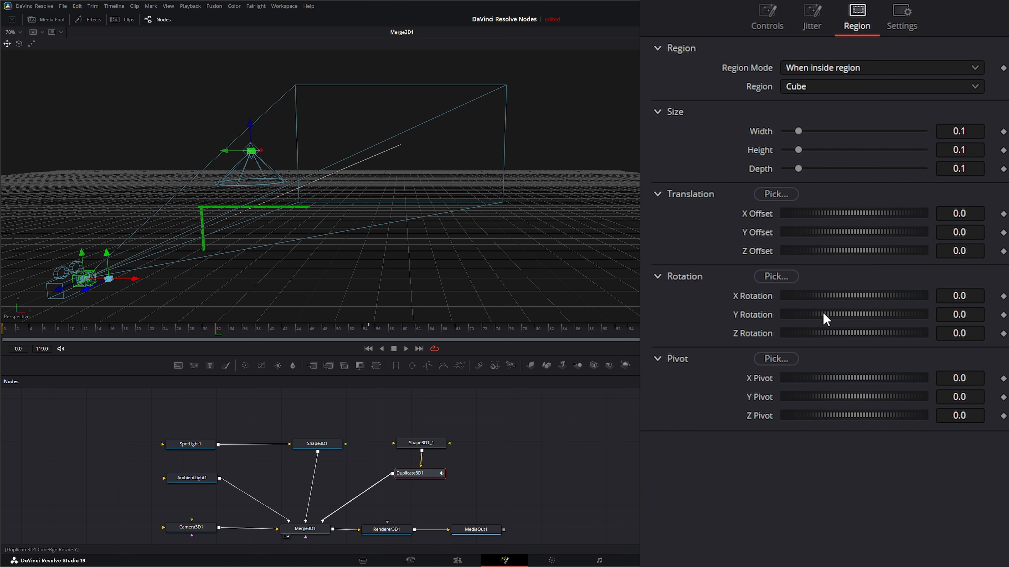
pyautogui.moveTo(799, 131); pyautogui.dragTo(820, 150)
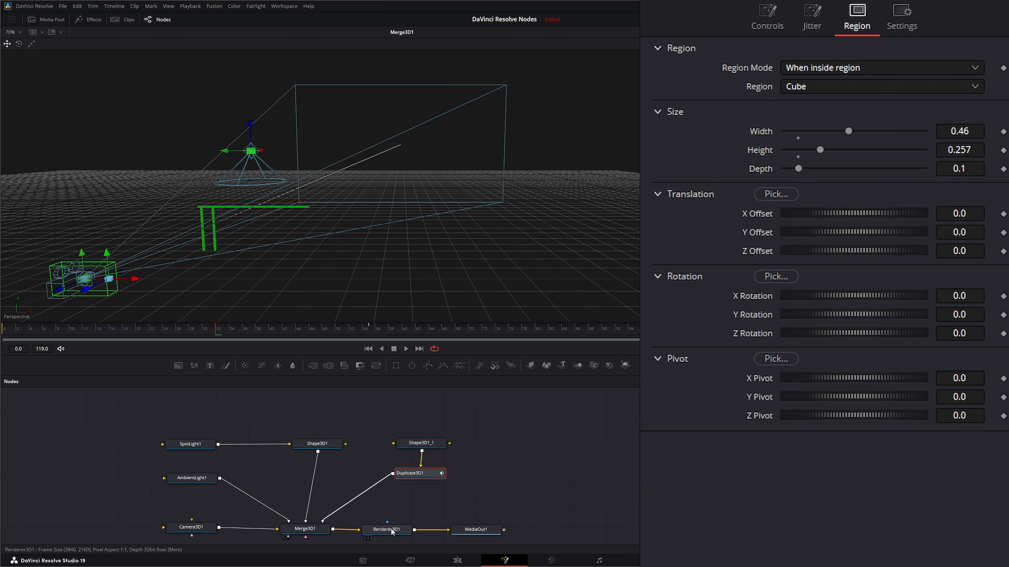
pyautogui.moveTo(392, 532); pyautogui.dragTo(136, 227)
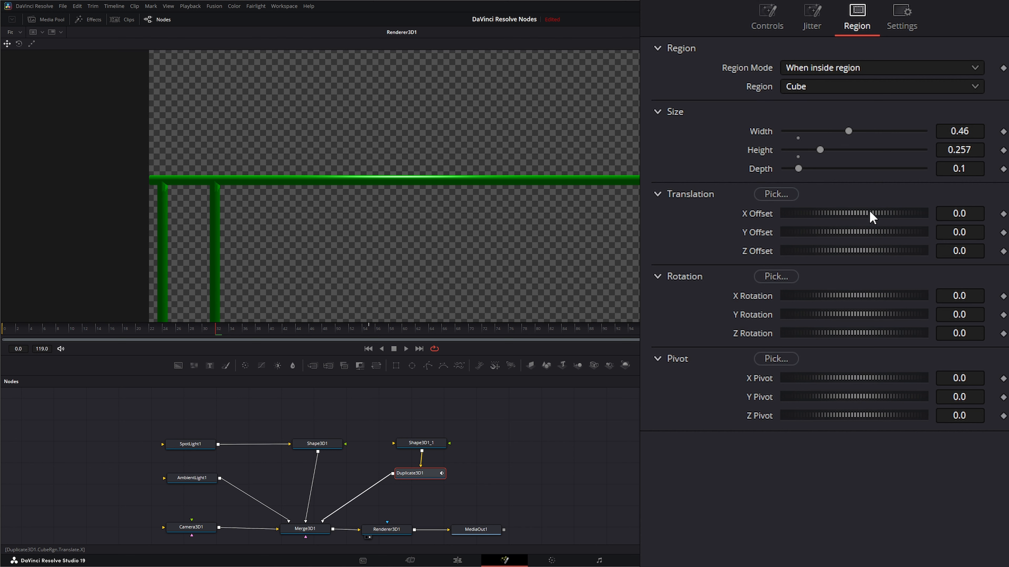
# - Shift the cube region along the rail to an X offset of 0.969, watching it in Merge3D1's 3D view
pyautogui.moveTo(867, 214)
pyautogui.mouseDown()
pyautogui.moveTo(914, 216)
pyautogui.moveTo(873, 220)
pyautogui.mouseUp()
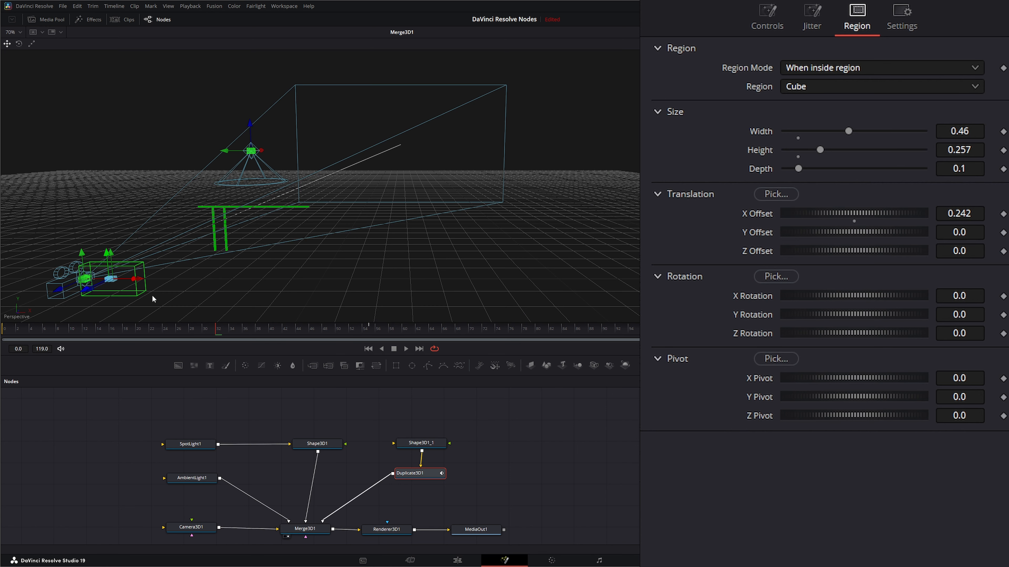
pyautogui.moveTo(152, 296); pyautogui.dragTo(446, 217)
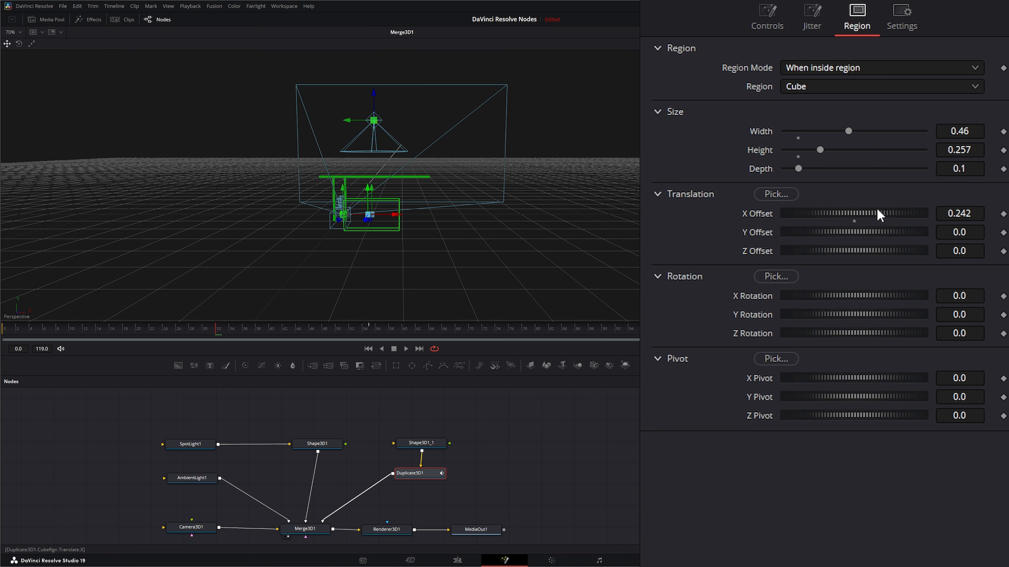
pyautogui.moveTo(867, 216); pyautogui.dragTo(899, 216)
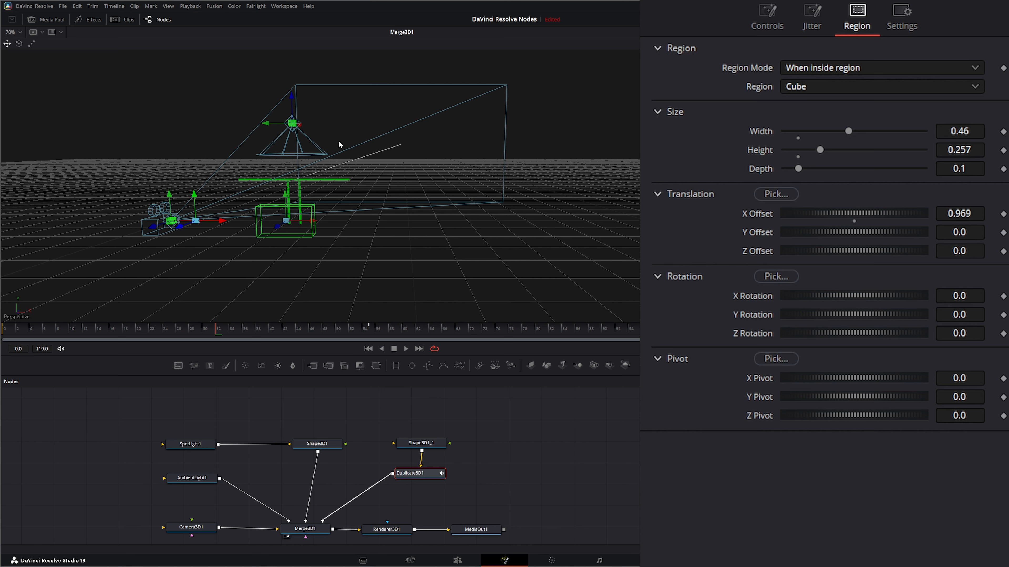
# - Switch Duplicate3D1's region to Mesh and connect a new Shape3D node, set to Cube, as the region mesh
pyautogui.click(830, 86)
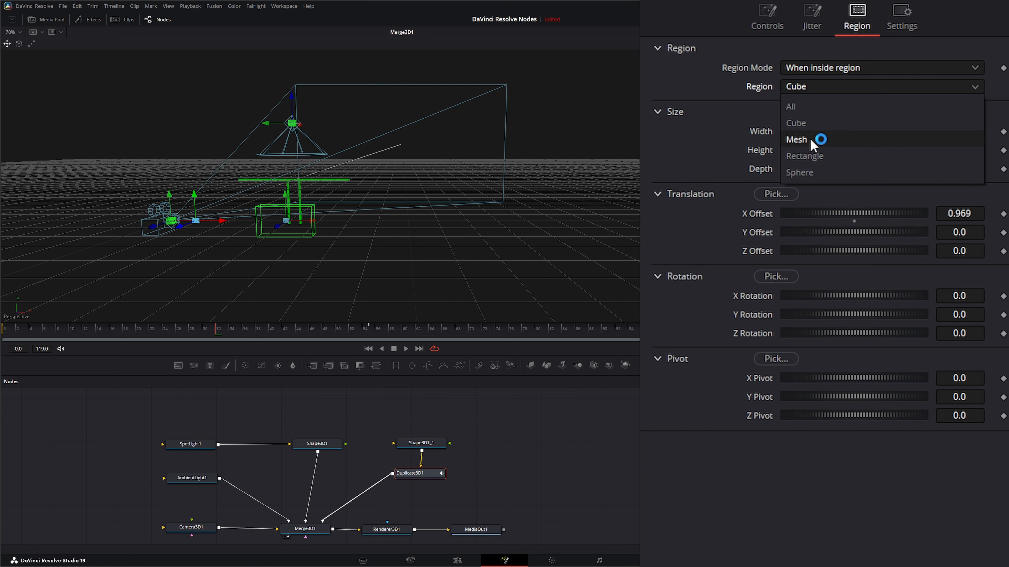
pyautogui.click(815, 138)
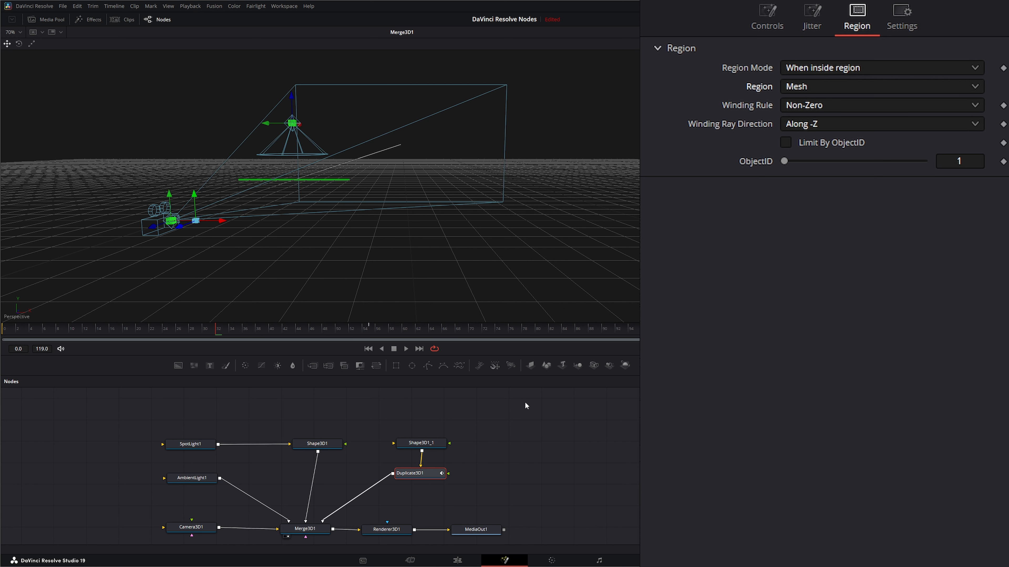
pyautogui.moveTo(547, 367); pyautogui.dragTo(450, 476)
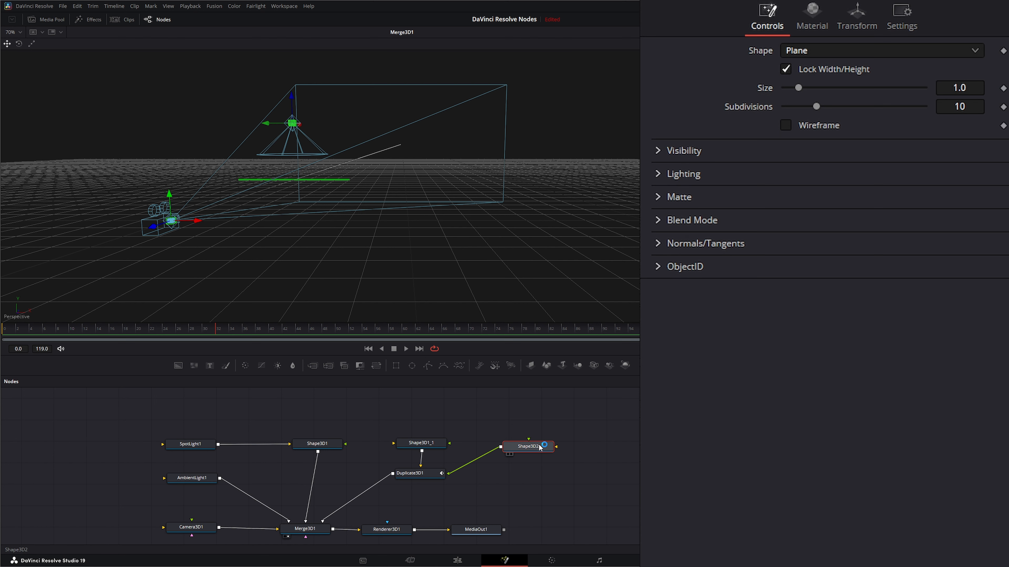
pyautogui.moveTo(532, 447); pyautogui.dragTo(541, 463)
pyautogui.click(810, 52)
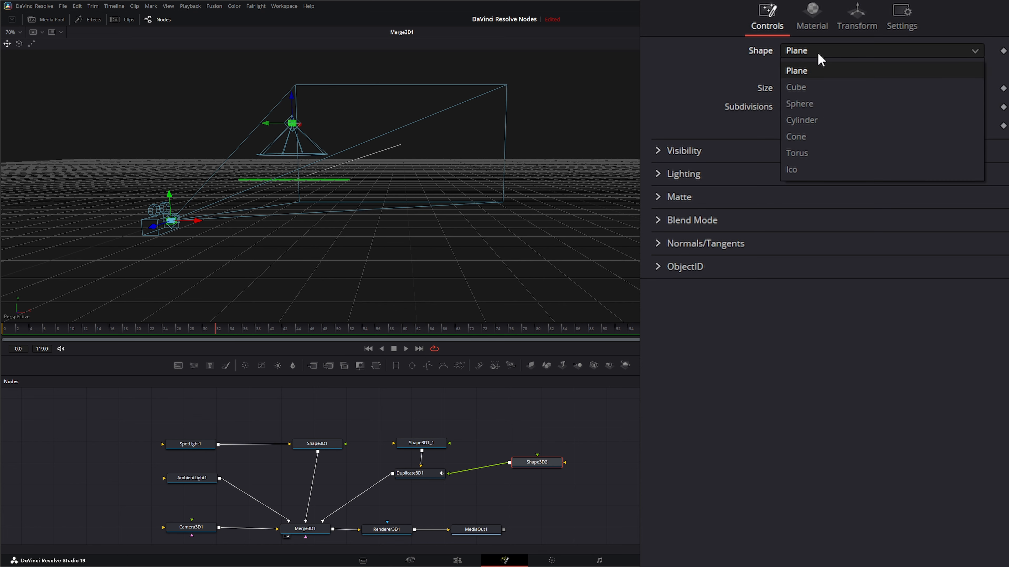
pyautogui.click(822, 87)
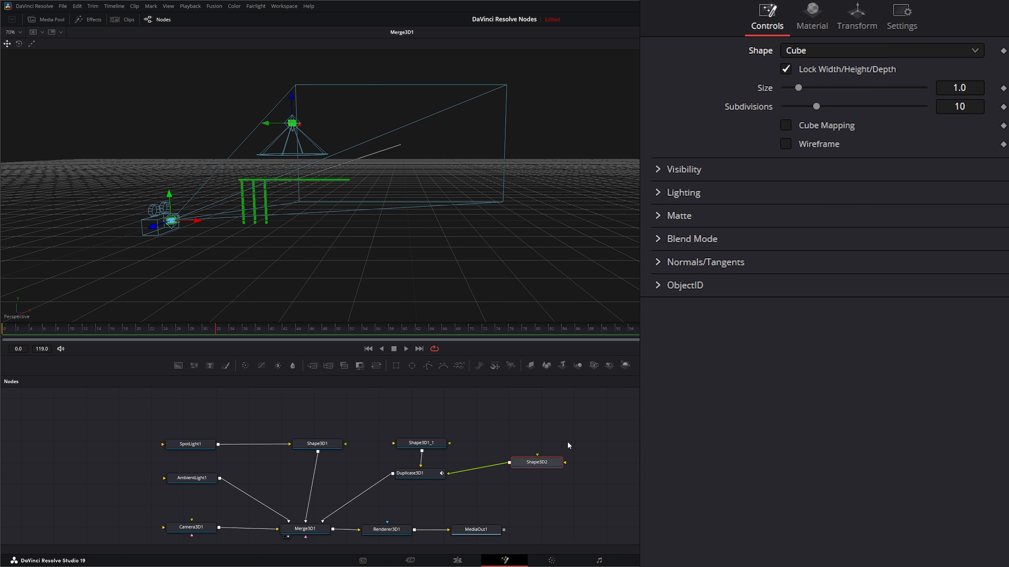
# - Increase the size of Shape3D2, the cube serving as the region mesh, to 2.59
pyautogui.moveTo(532, 465); pyautogui.dragTo(543, 464)
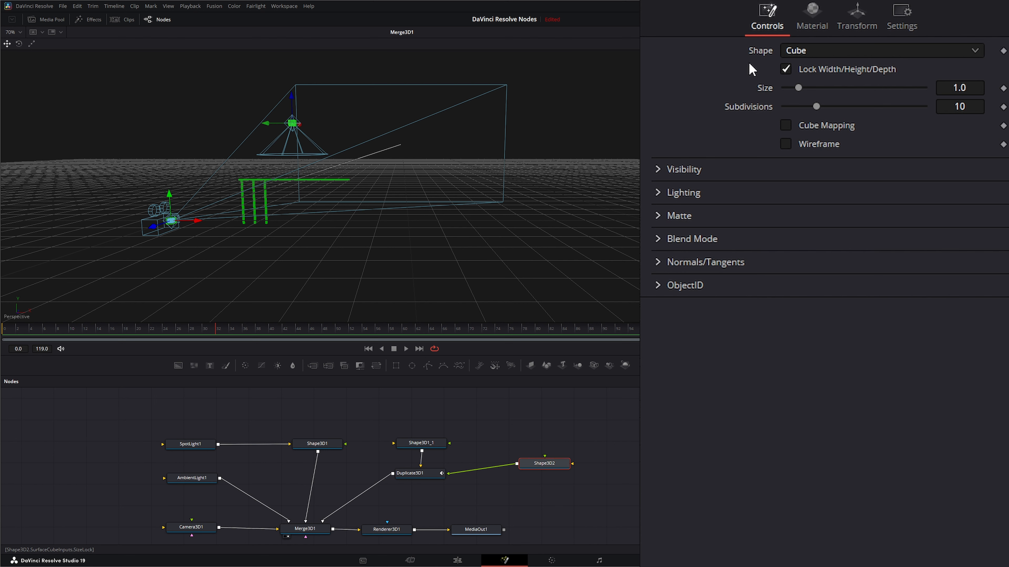
pyautogui.click(417, 474)
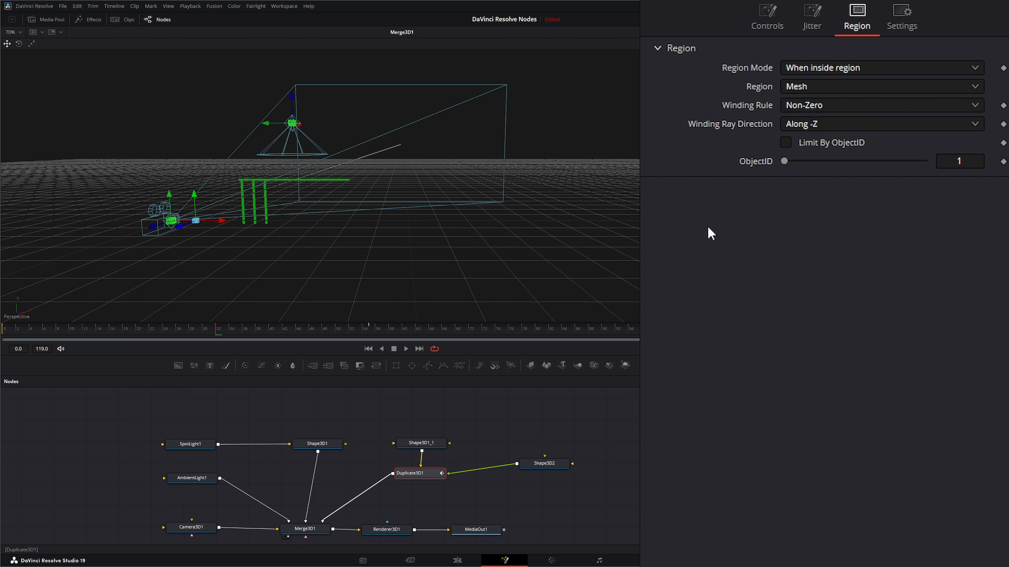
pyautogui.click(548, 469)
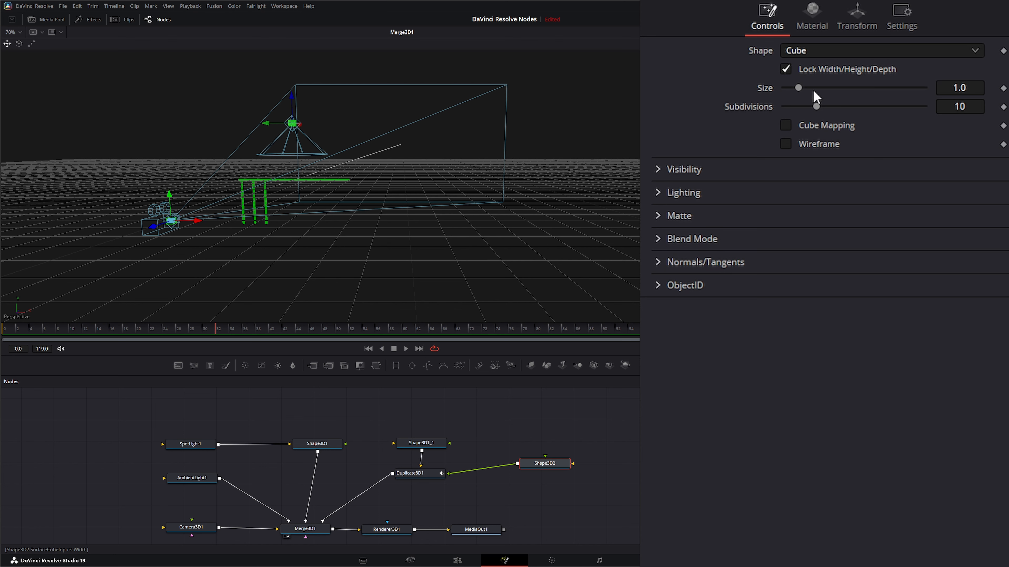
pyautogui.moveTo(953, 86); pyautogui.dragTo(982, 87)
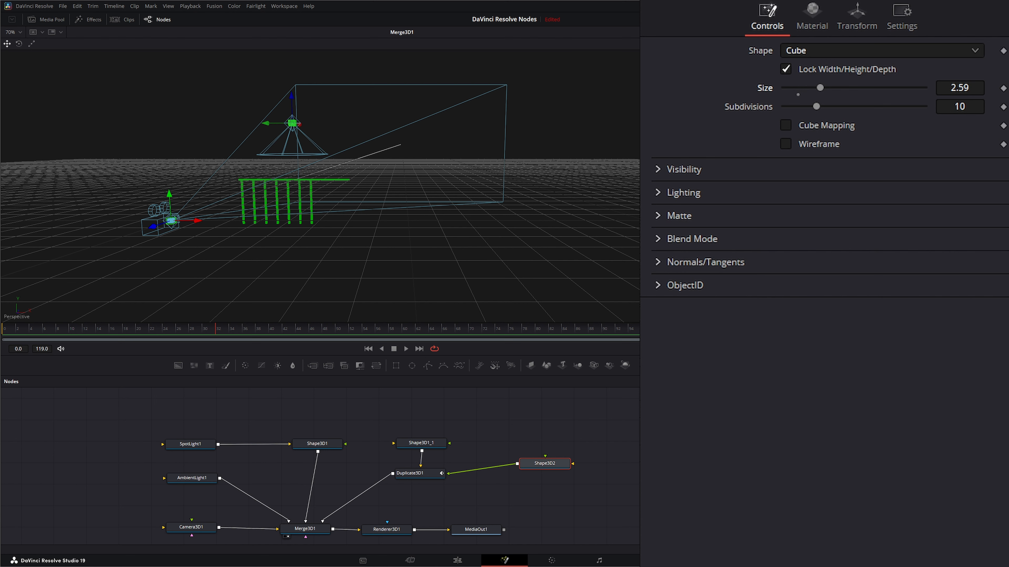
# - Show Renderer3D1's output in the viewer and move the Shape3D2 node level with Duplicate3D1
pyautogui.click(420, 473)
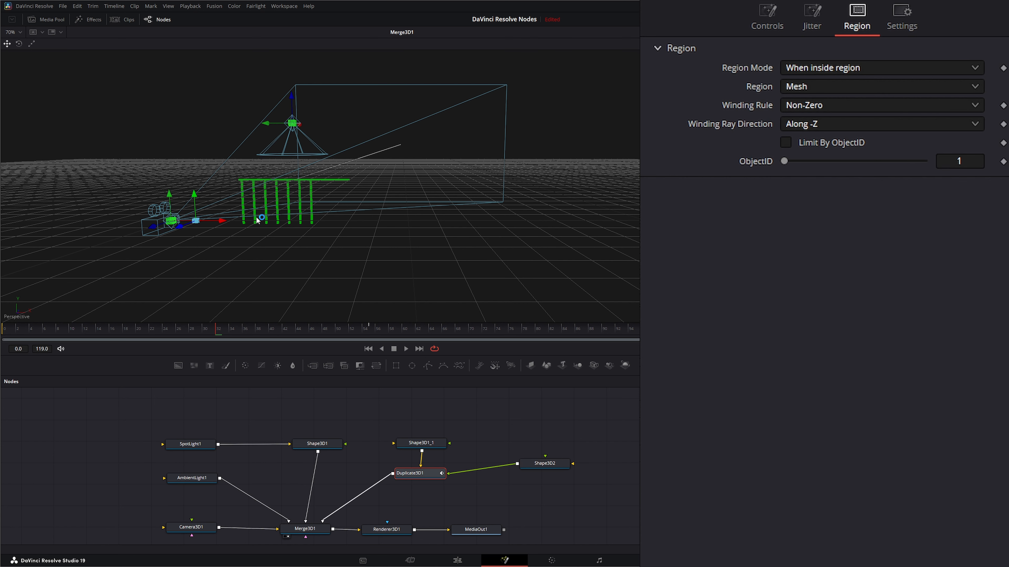
pyautogui.moveTo(390, 530); pyautogui.dragTo(359, 224)
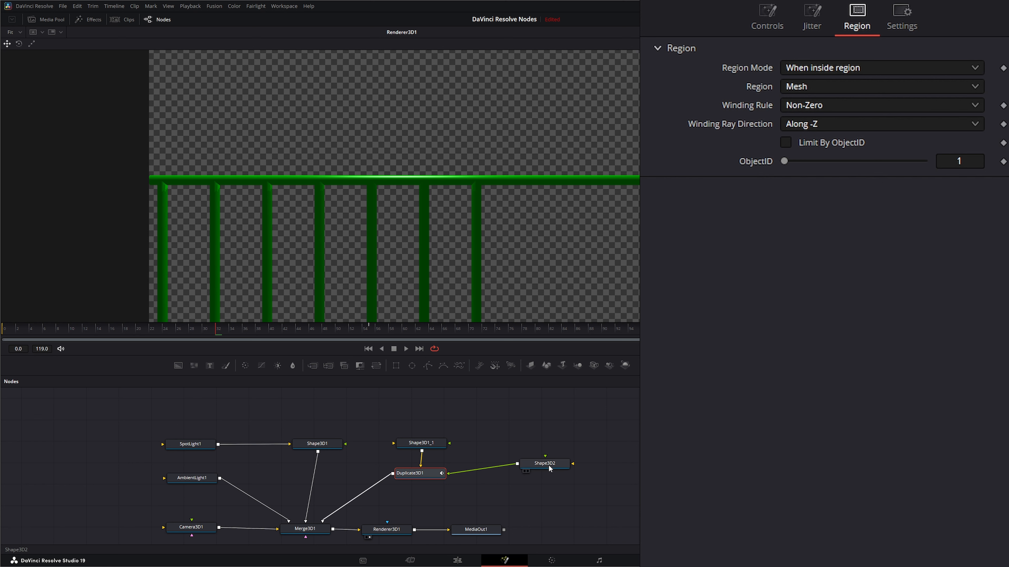
pyautogui.moveTo(549, 469); pyautogui.dragTo(527, 478)
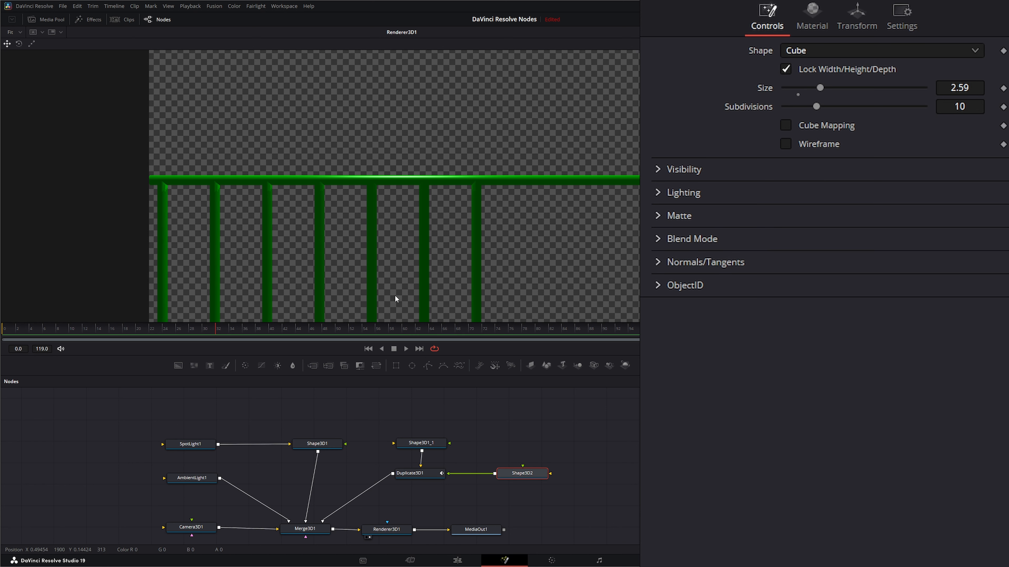
# - Try the Even-Odd, Positive and Negative winding rules on Duplicate3D1's mesh region, ending on Positive
pyautogui.click(423, 475)
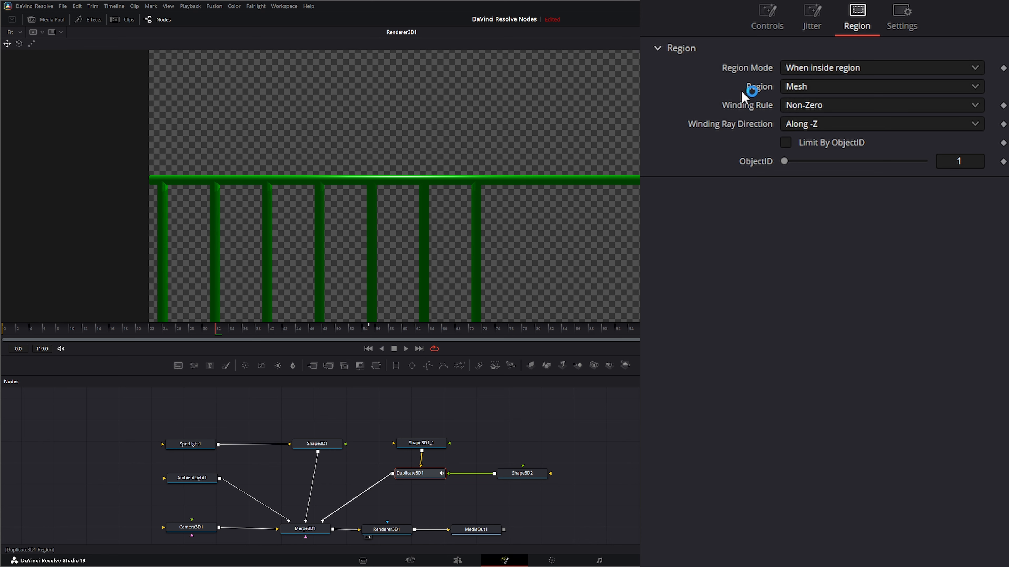
pyautogui.click(848, 109)
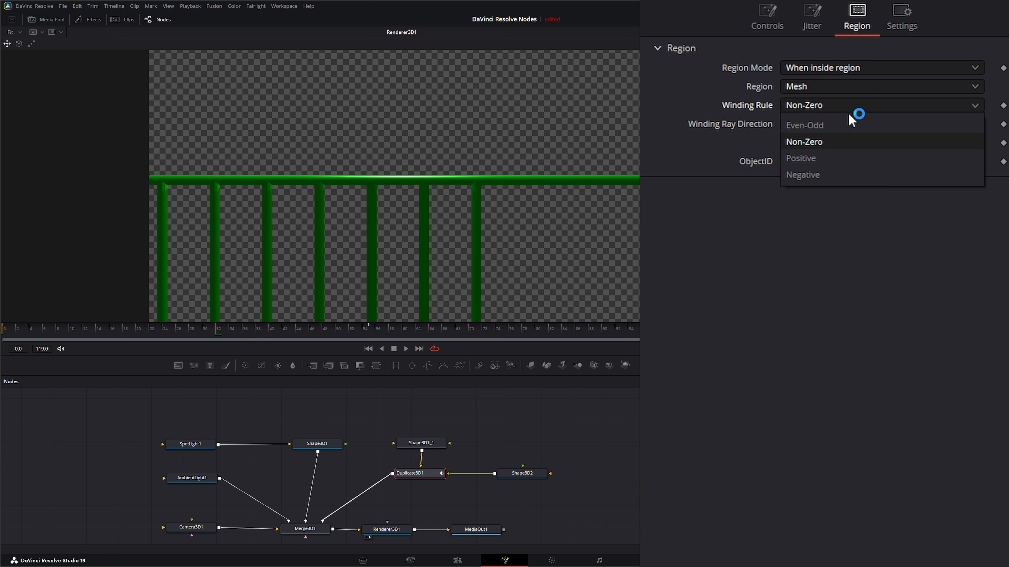
pyautogui.click(839, 125)
pyautogui.click(813, 104)
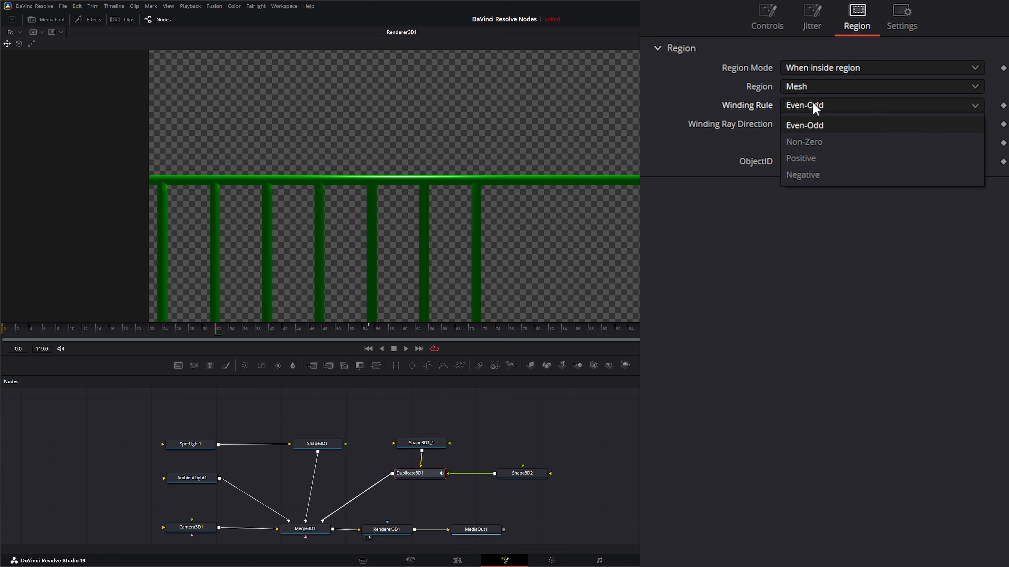
pyautogui.click(821, 158)
pyautogui.click(810, 106)
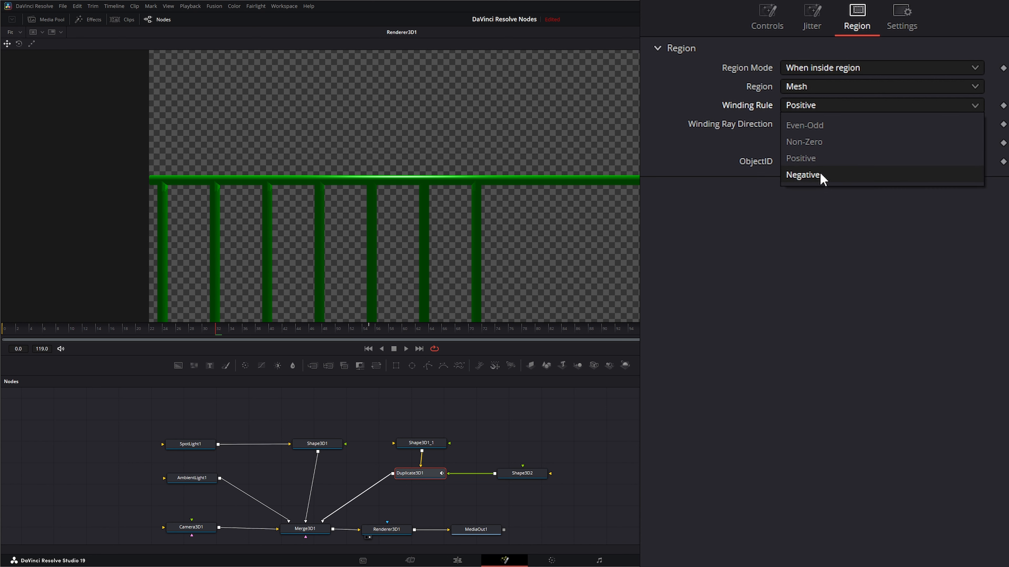
pyautogui.click(817, 176)
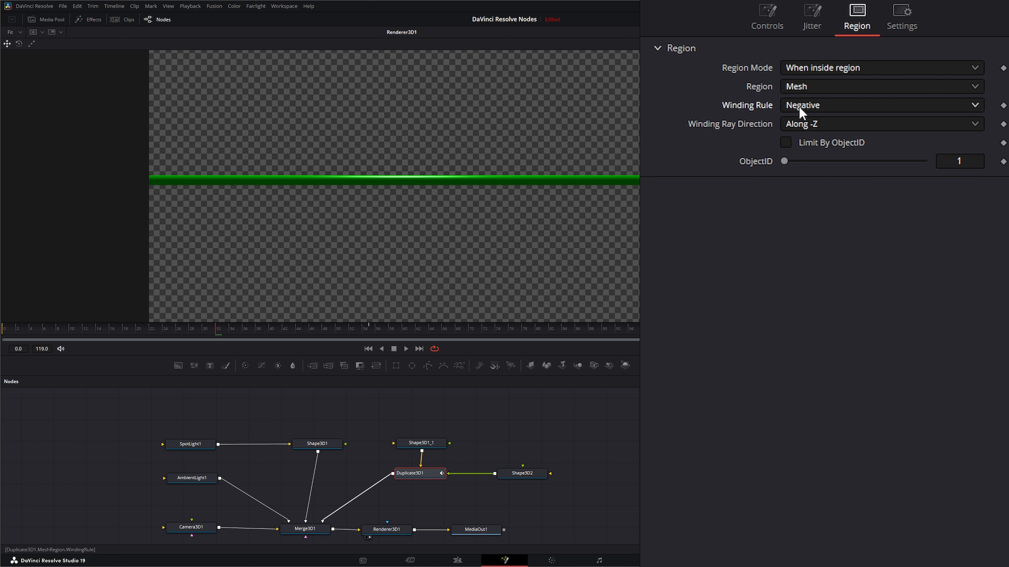
pyautogui.click(818, 107)
pyautogui.click(820, 157)
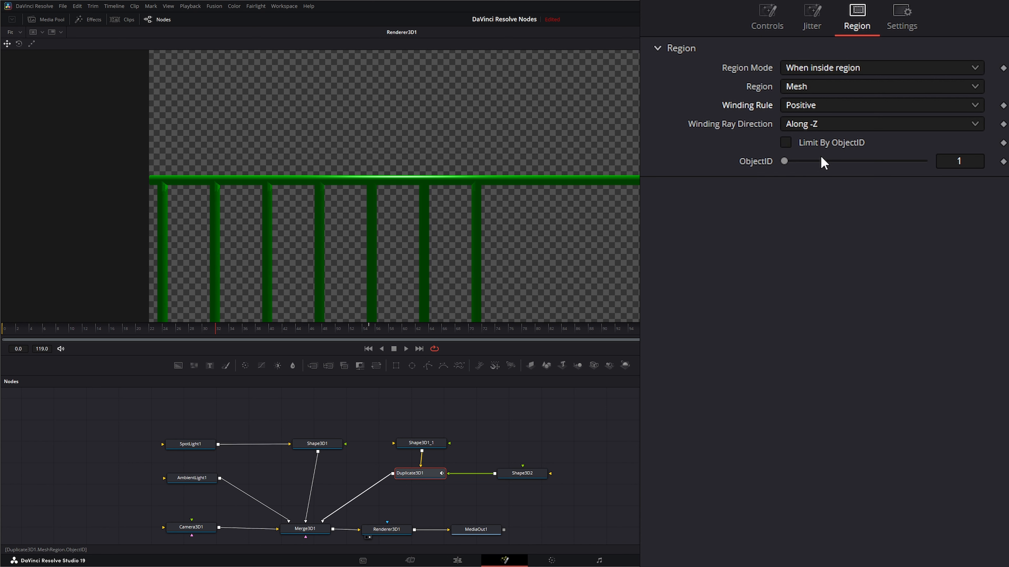
# - Compare the Negative, Positive and Even-Odd winding rules again and return Winding Rule to Non-Zero
pyautogui.click(812, 106)
pyautogui.click(825, 175)
pyautogui.click(800, 106)
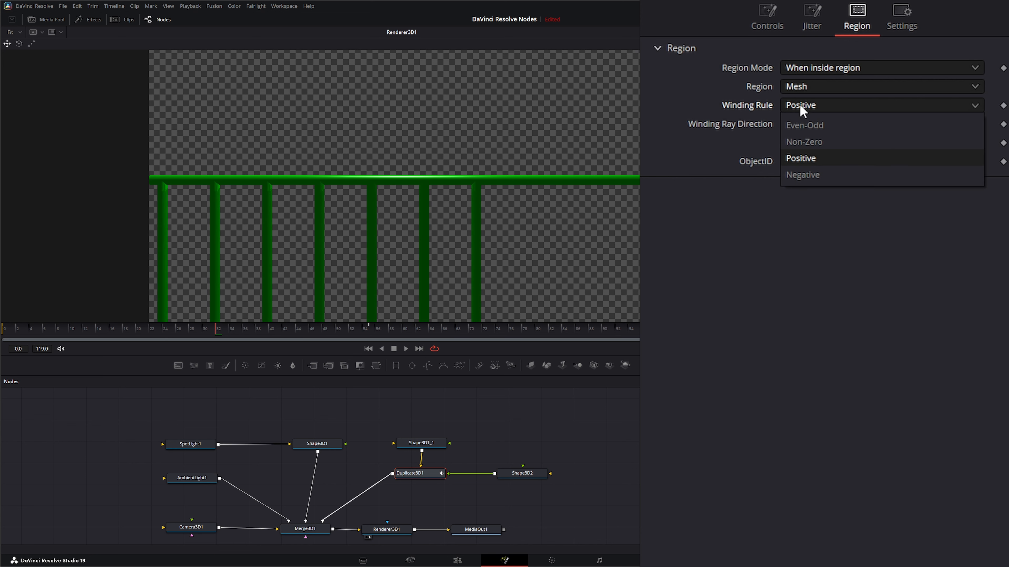
pyautogui.click(822, 143)
pyautogui.click(820, 106)
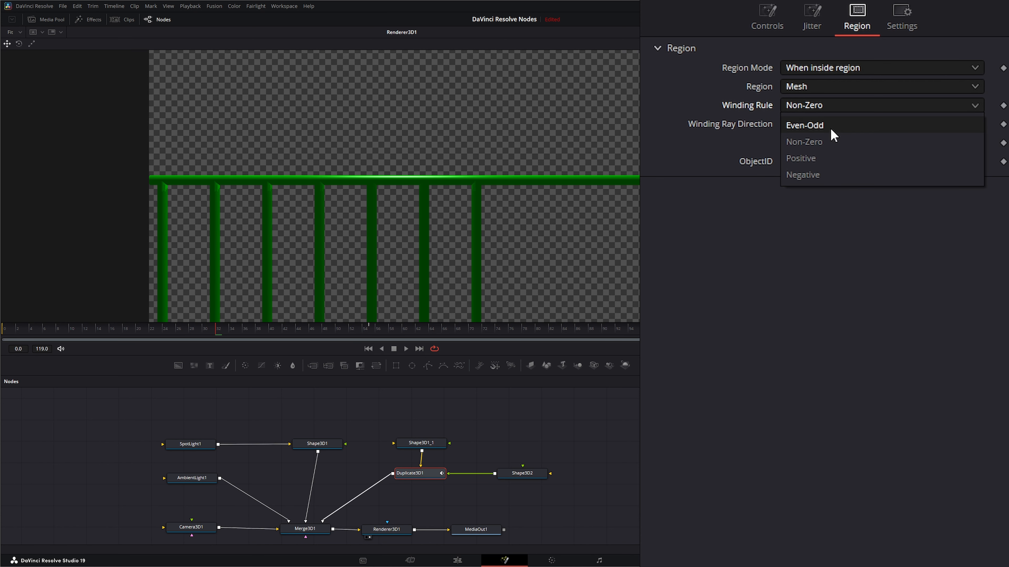
pyautogui.click(825, 125)
pyautogui.click(813, 104)
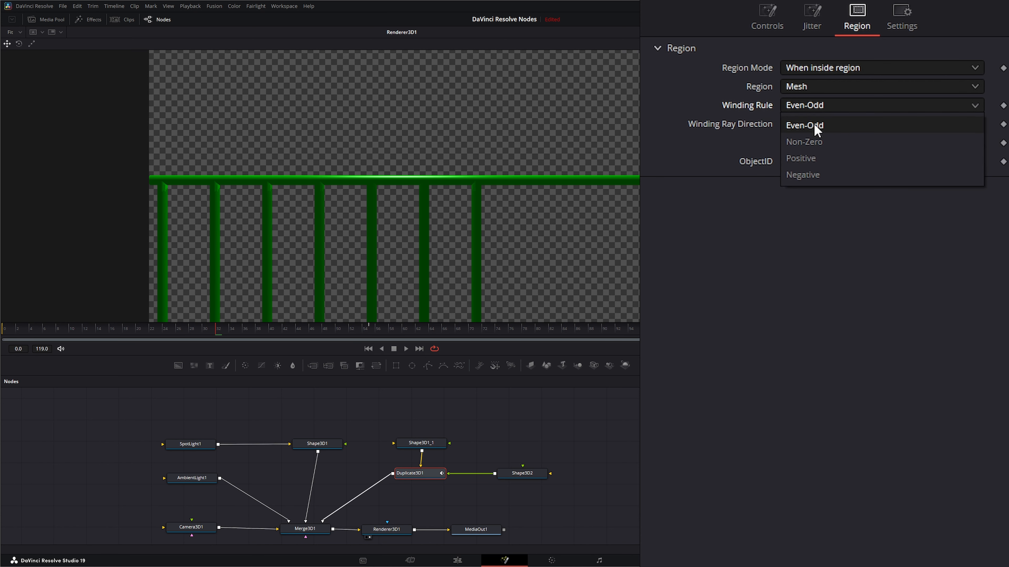
pyautogui.click(829, 140)
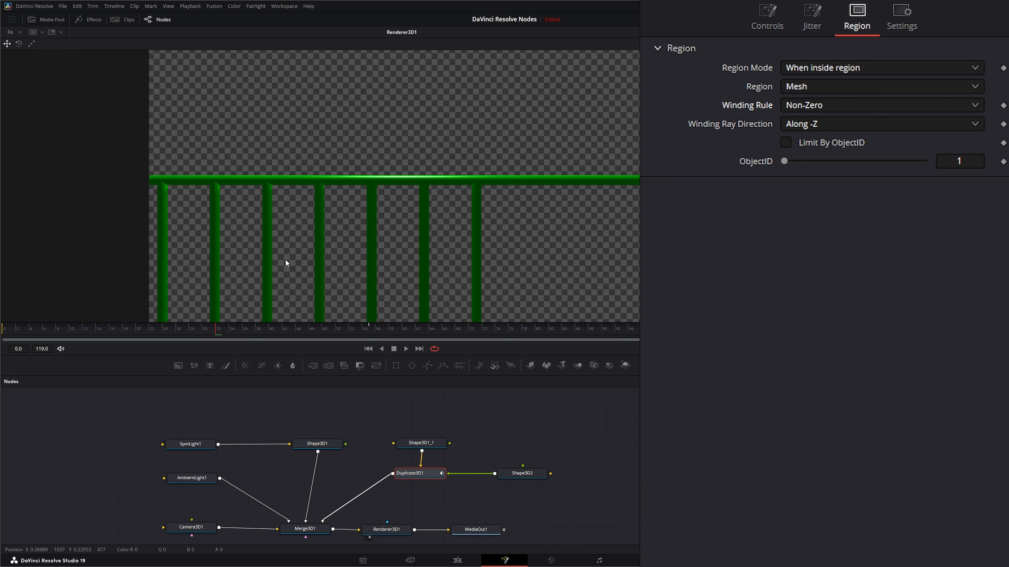
# - Try Duplicate3D1's Winding Ray Direction along +X, -X, +Y and -Y
pyautogui.click(845, 124)
pyautogui.click(840, 146)
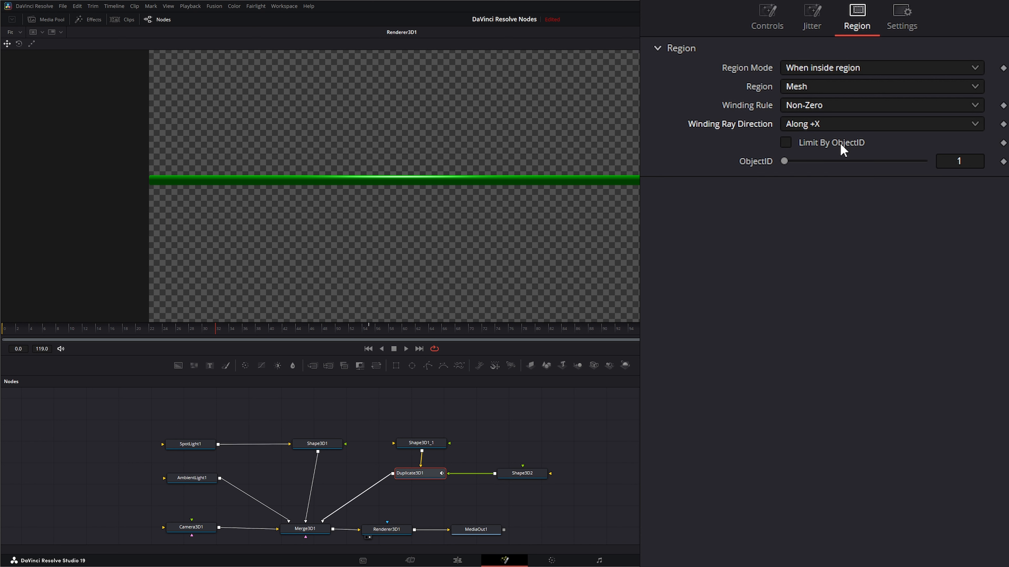
pyautogui.click(814, 127)
pyautogui.click(818, 161)
pyautogui.click(822, 125)
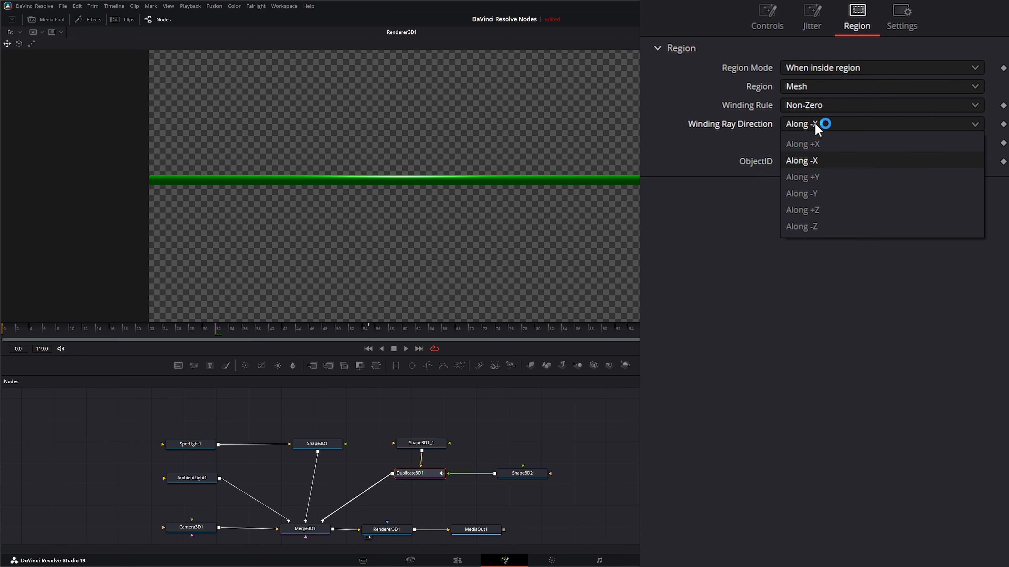
pyautogui.click(824, 178)
pyautogui.click(825, 130)
pyautogui.click(815, 194)
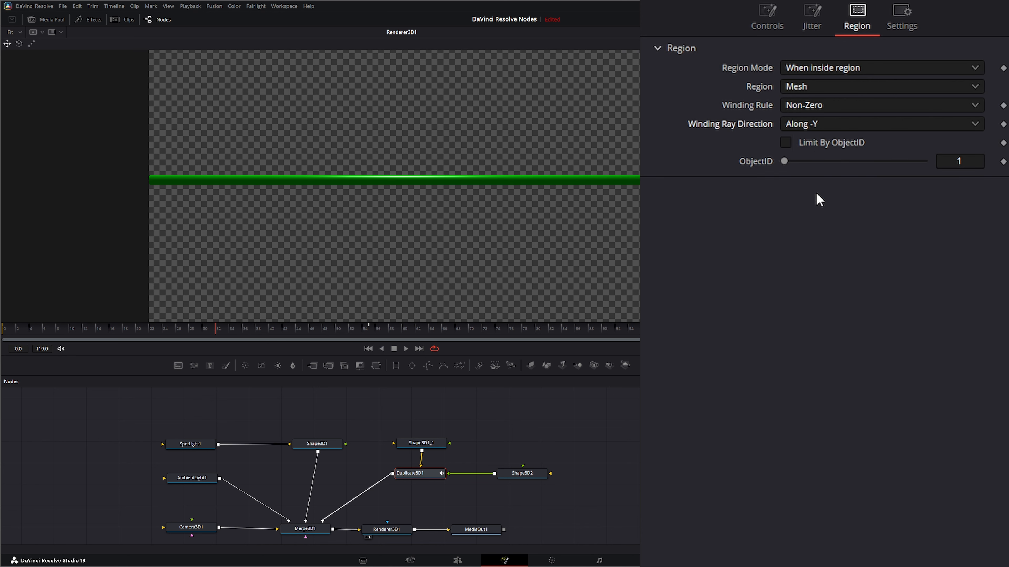
# - Compare the Along +Z and Along -Z ray directions, leaving Winding Ray Direction on Along +Z
pyautogui.click(822, 126)
pyautogui.click(830, 209)
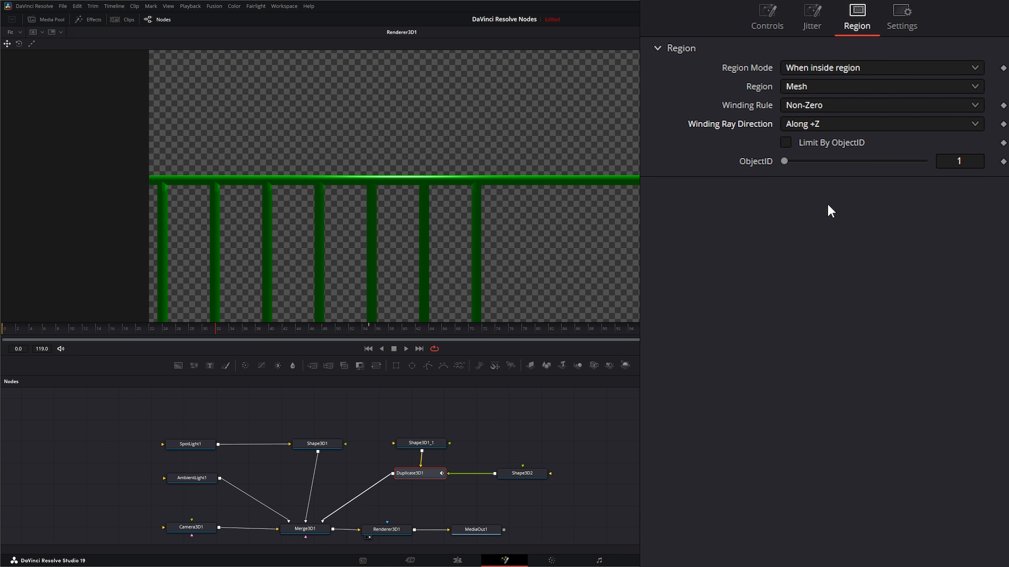
pyautogui.click(818, 125)
pyautogui.click(823, 227)
pyautogui.scroll(1, 818, 127)
# - Look up Shape3D2's ObjectID, limit Duplicate3D1's mesh region to ObjectID 5, and turn the ObjectID limit off again
pyautogui.click(524, 474)
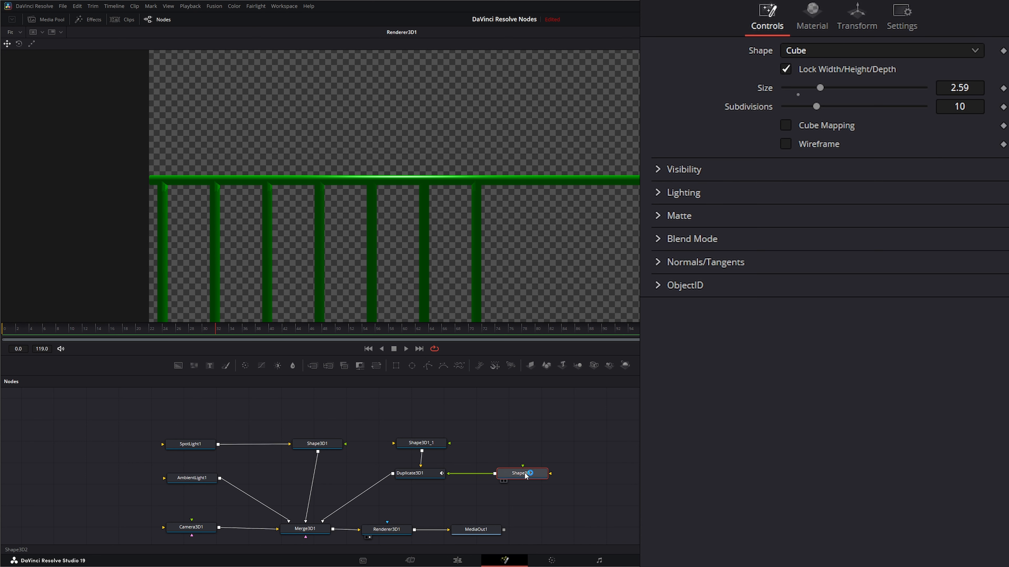
pyautogui.click(657, 286)
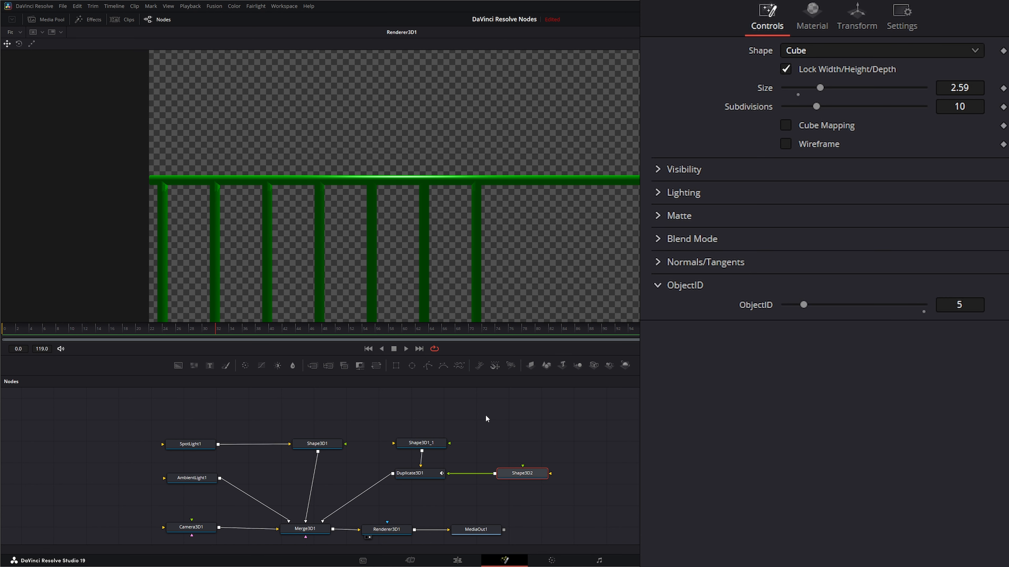
pyautogui.click(417, 475)
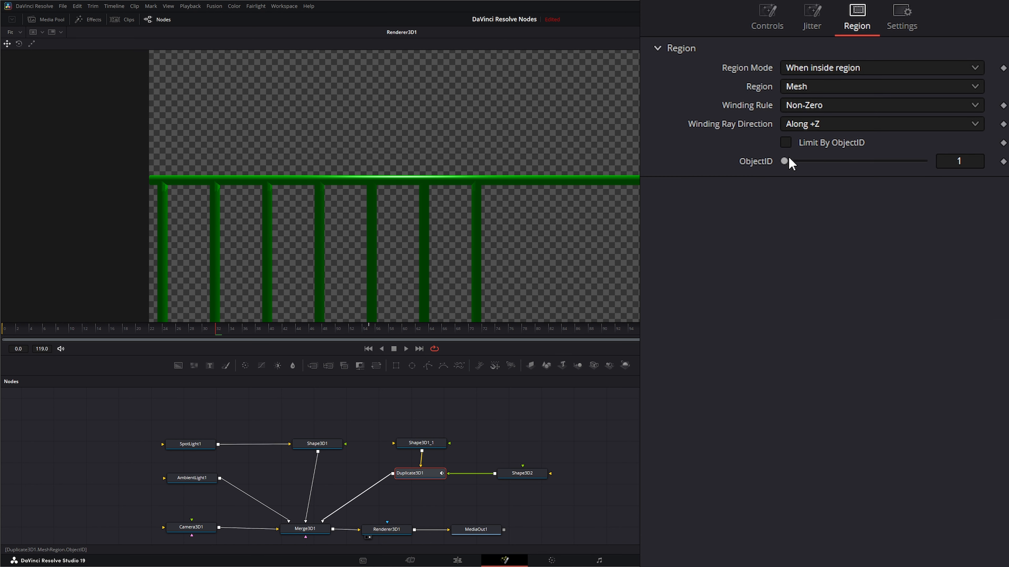
pyautogui.click(786, 143)
pyautogui.click(974, 161)
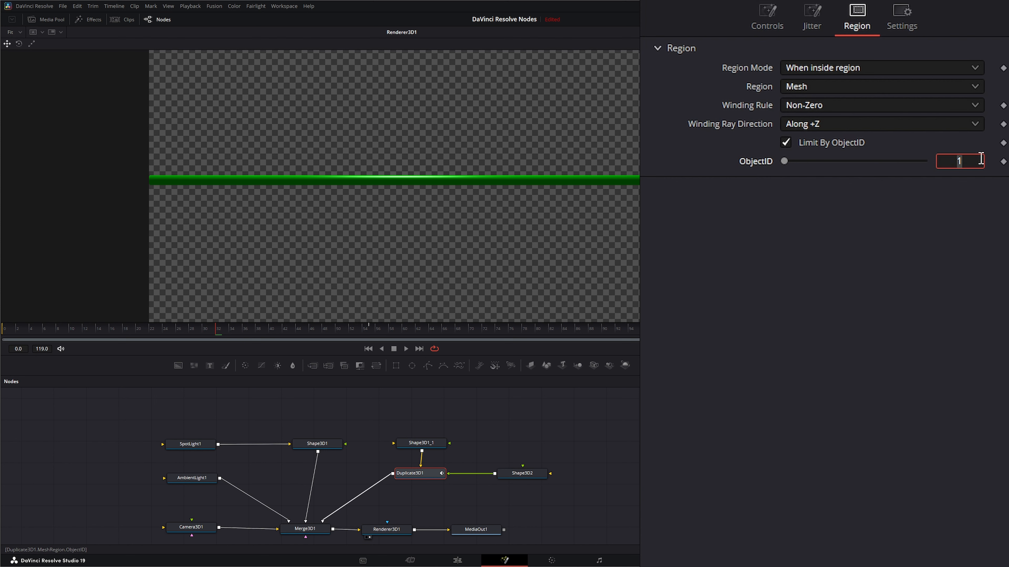
pyautogui.press('Return')
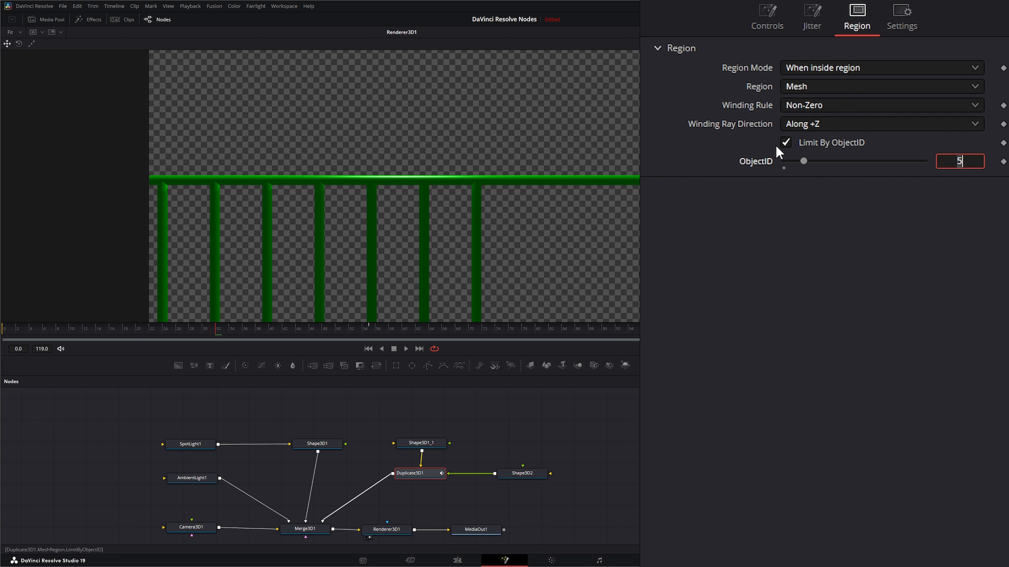
pyautogui.click(785, 143)
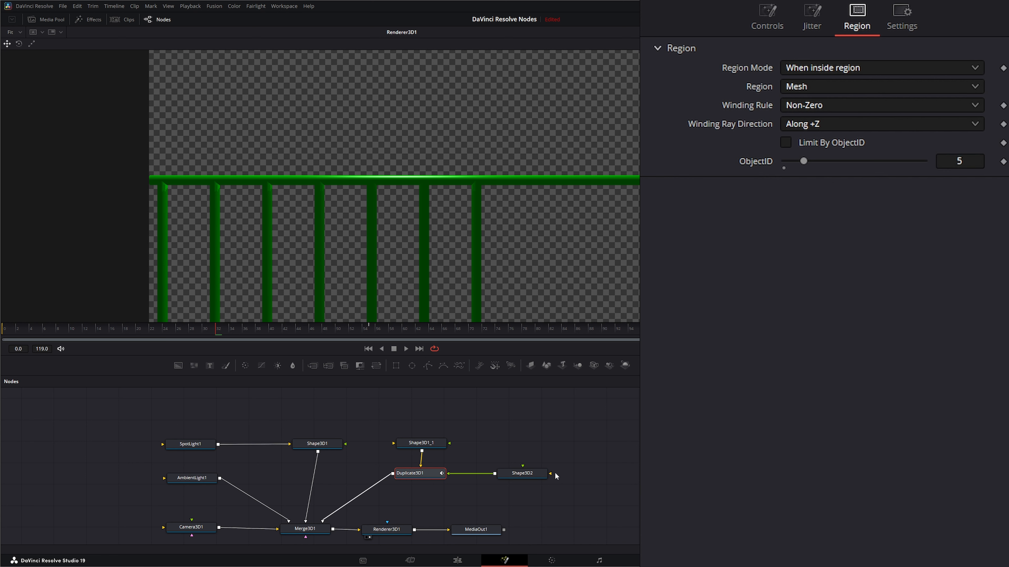
# - Disconnect Shape3D2 from Duplicate3D1 and change Duplicate3D1's region to Rectangle
pyautogui.moveTo(453, 474); pyautogui.dragTo(512, 396)
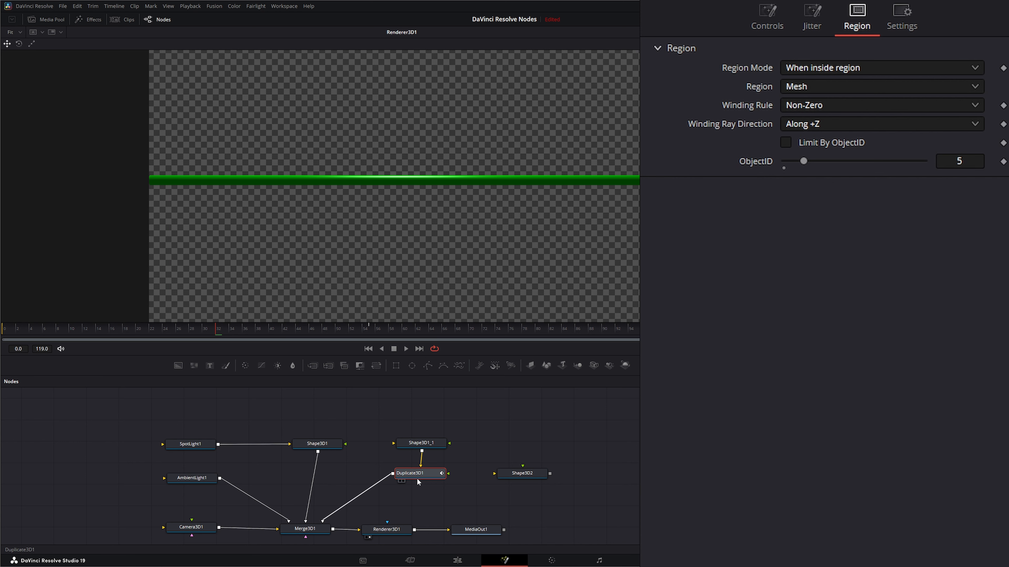
pyautogui.click(813, 85)
pyautogui.click(823, 155)
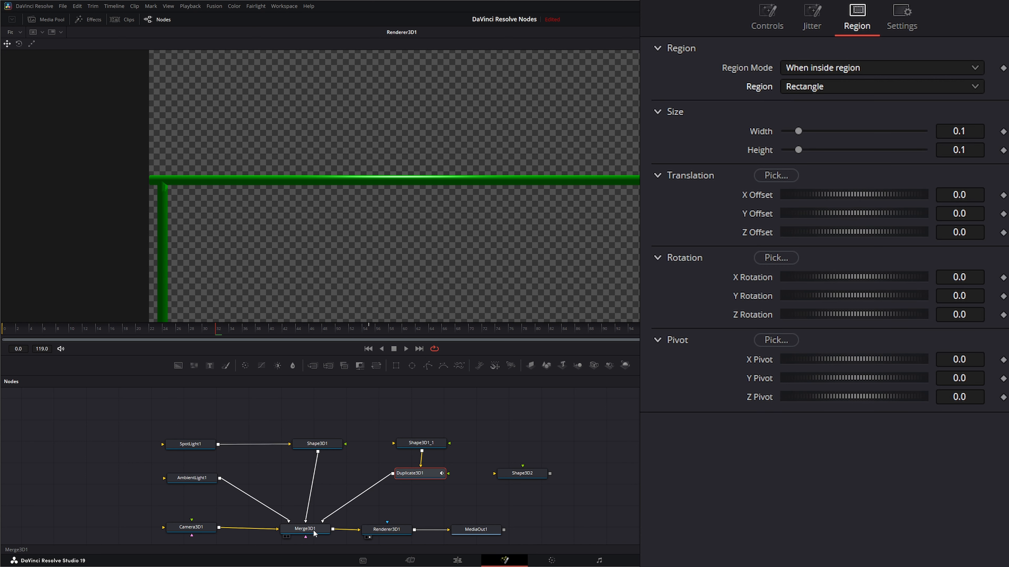
# - Size the rectangle region to width 0.588 and height 0.69 in Merge3D1's view, and shift its X offset to 0.687 in Renderer3D1's view
pyautogui.moveTo(314, 534); pyautogui.dragTo(314, 226)
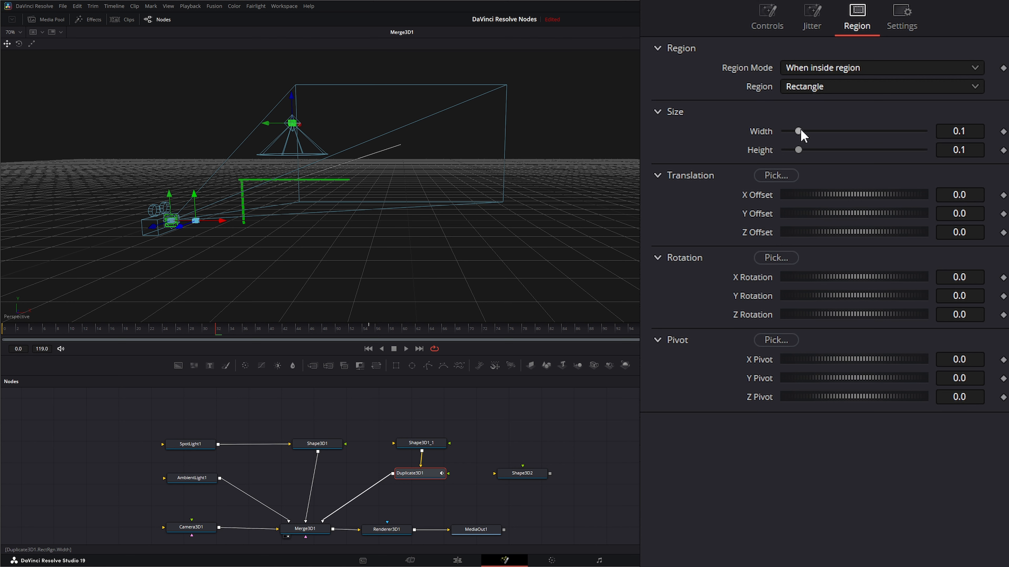
pyautogui.moveTo(799, 131); pyautogui.dragTo(867, 131)
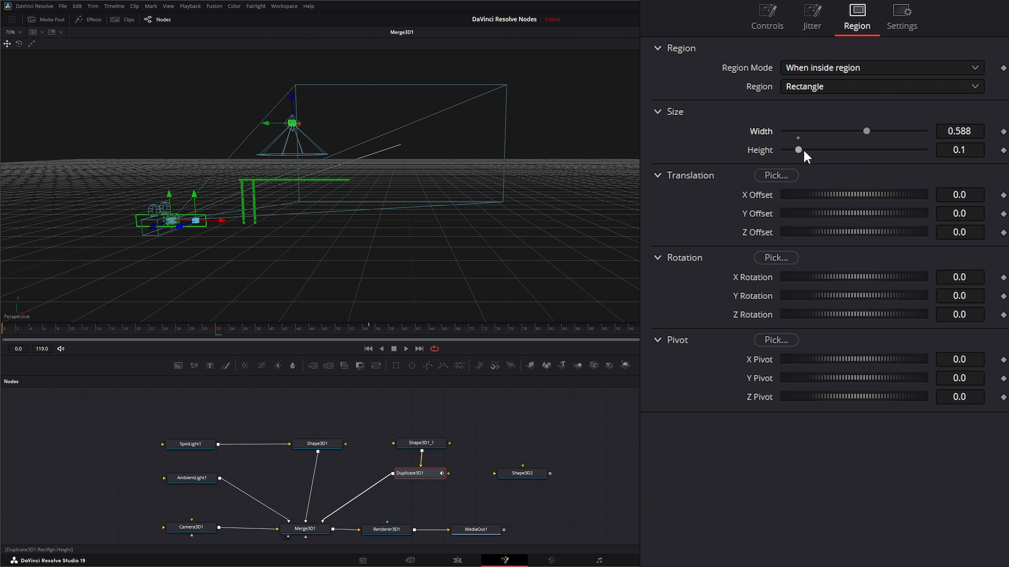
pyautogui.moveTo(804, 150); pyautogui.dragTo(882, 150)
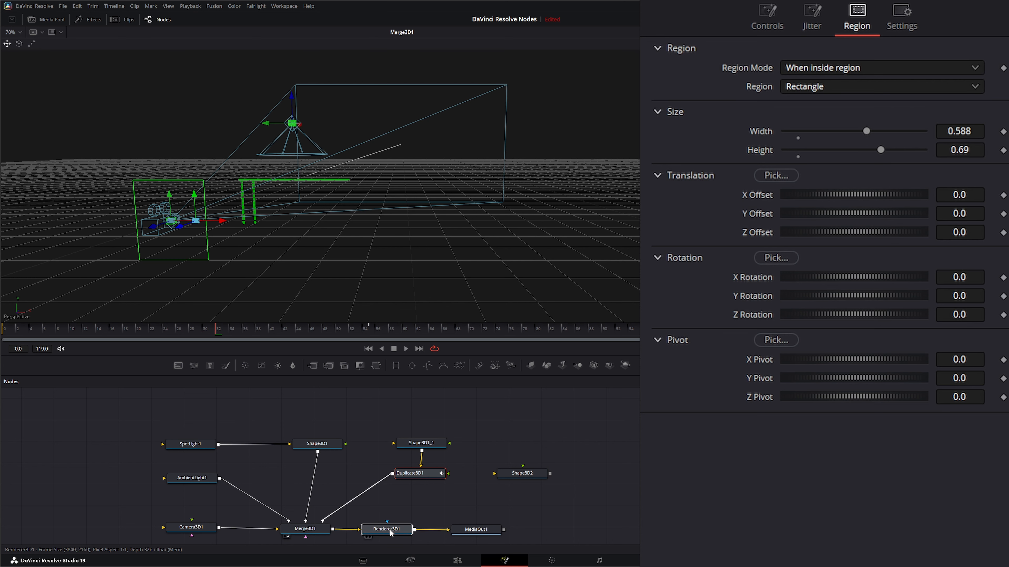
pyautogui.click(368, 537)
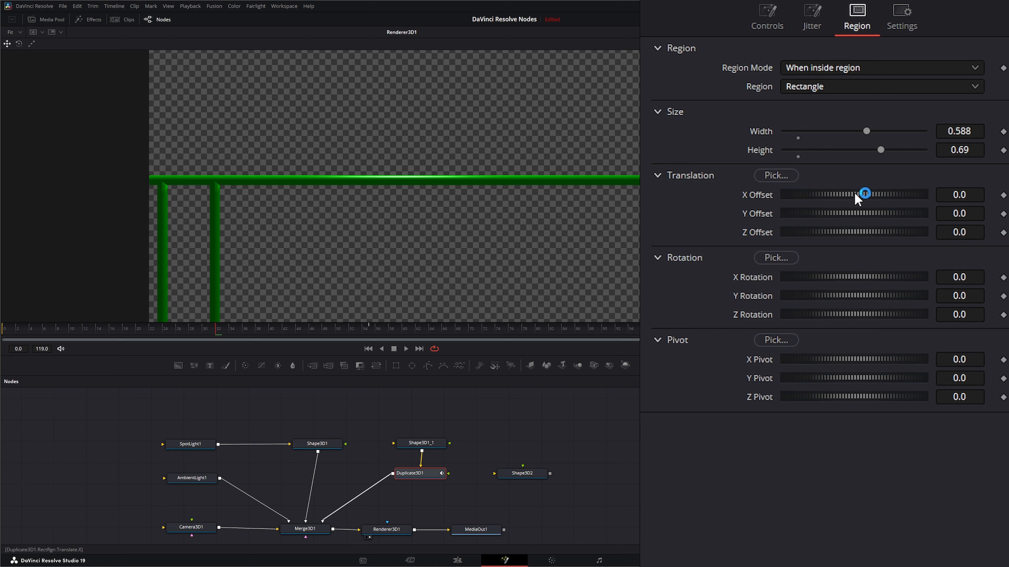
pyautogui.moveTo(851, 195)
pyautogui.mouseDown()
pyautogui.moveTo(909, 196)
pyautogui.moveTo(869, 190)
pyautogui.mouseUp()
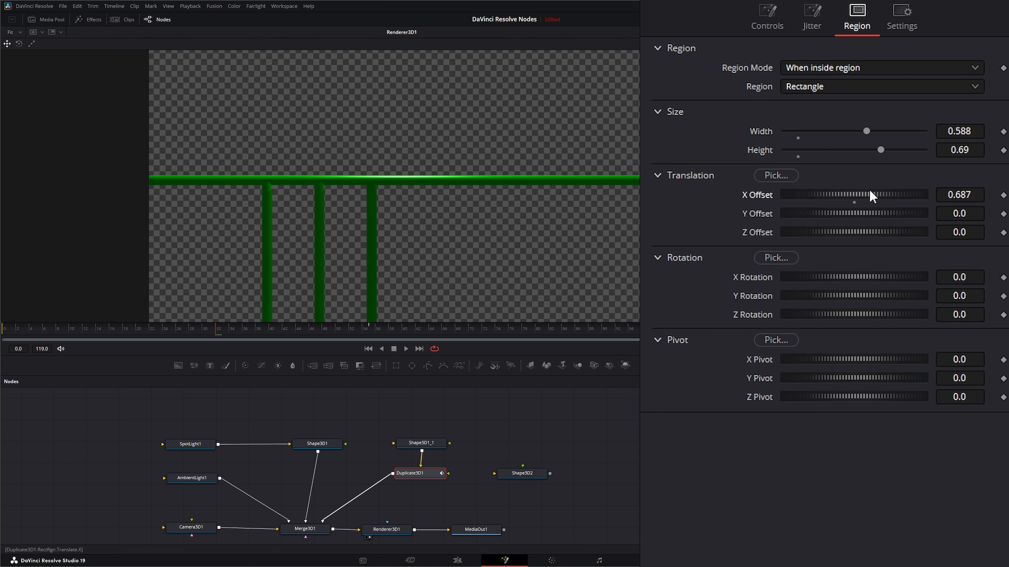
# - Change Duplicate3D1's region shape to Sphere
pyautogui.click(799, 88)
pyautogui.click(820, 178)
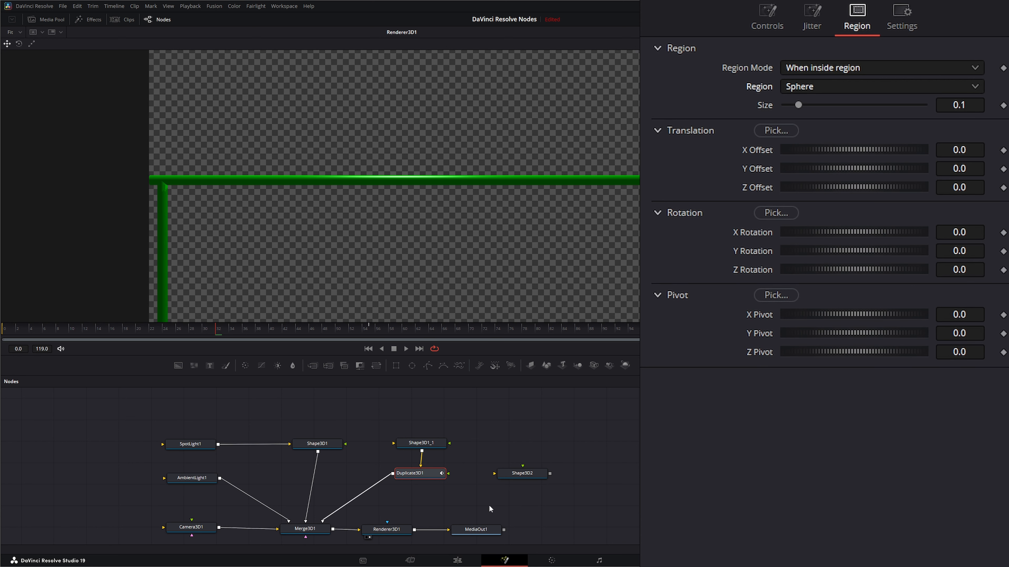
# - Size Duplicate3D1's sphere region to 0.995 in Merge3D1's view and shift its X offset to 0.929 in Renderer3D1's view
pyautogui.moveTo(305, 528); pyautogui.dragTo(257, 243)
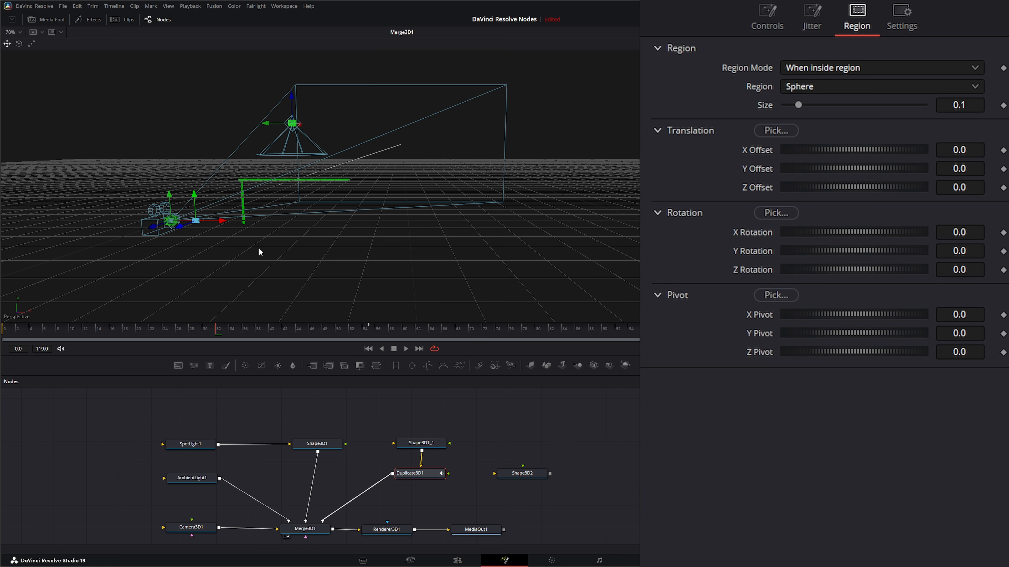
pyautogui.moveTo(798, 106); pyautogui.dragTo(922, 114)
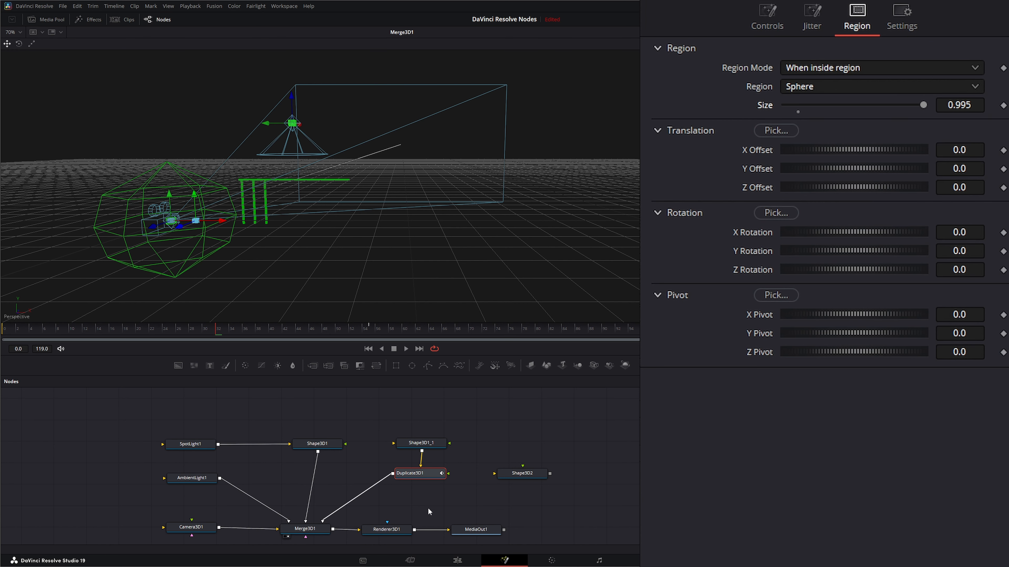
pyautogui.moveTo(365, 254); pyautogui.dragTo(365, 253)
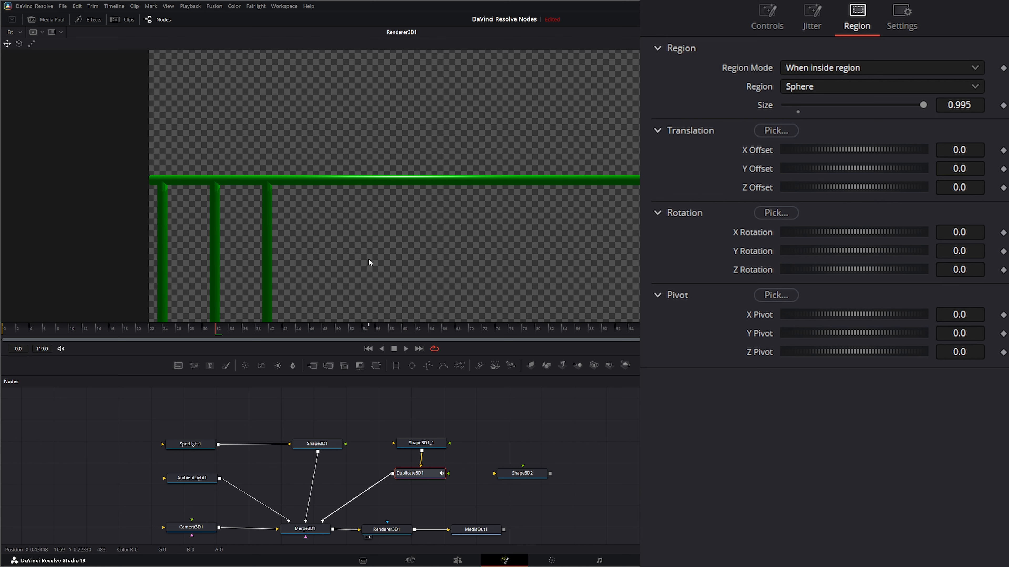
pyautogui.moveTo(840, 151); pyautogui.dragTo(874, 142)
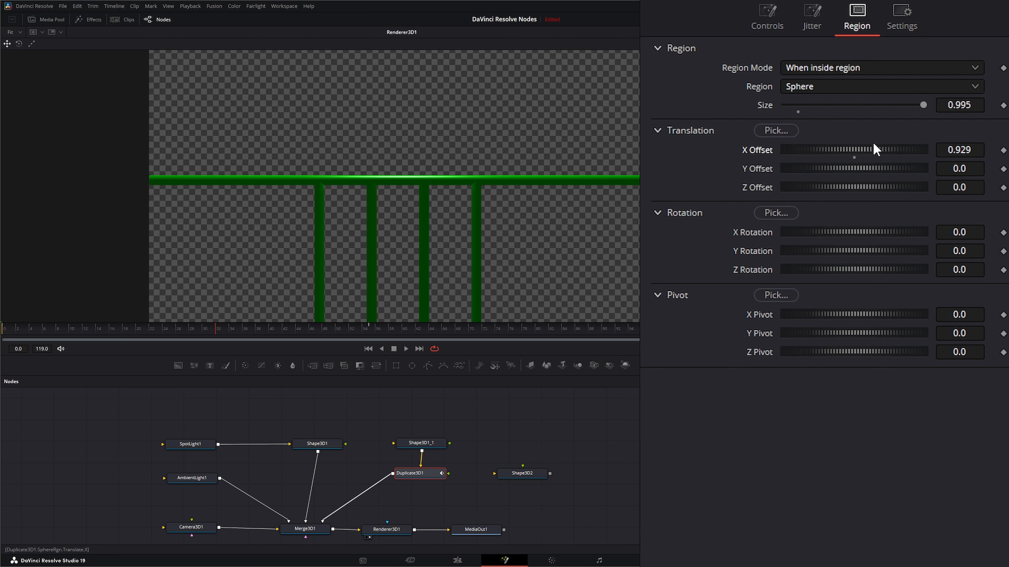
# - Set Duplicate3D1's region mode to Ignore region and its region to All
pyautogui.click(821, 71)
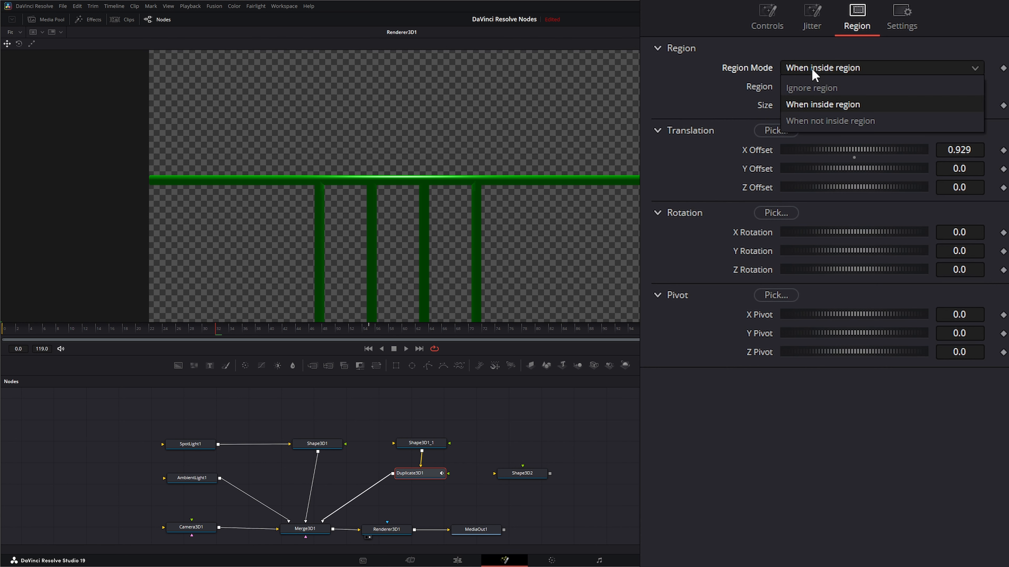
pyautogui.click(808, 86)
pyautogui.click(806, 88)
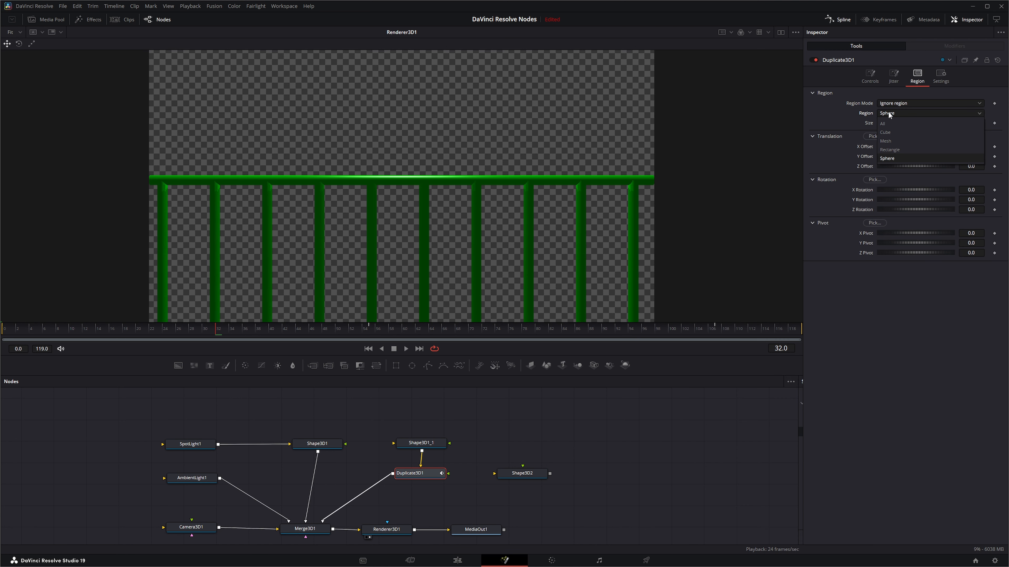
pyautogui.click(898, 125)
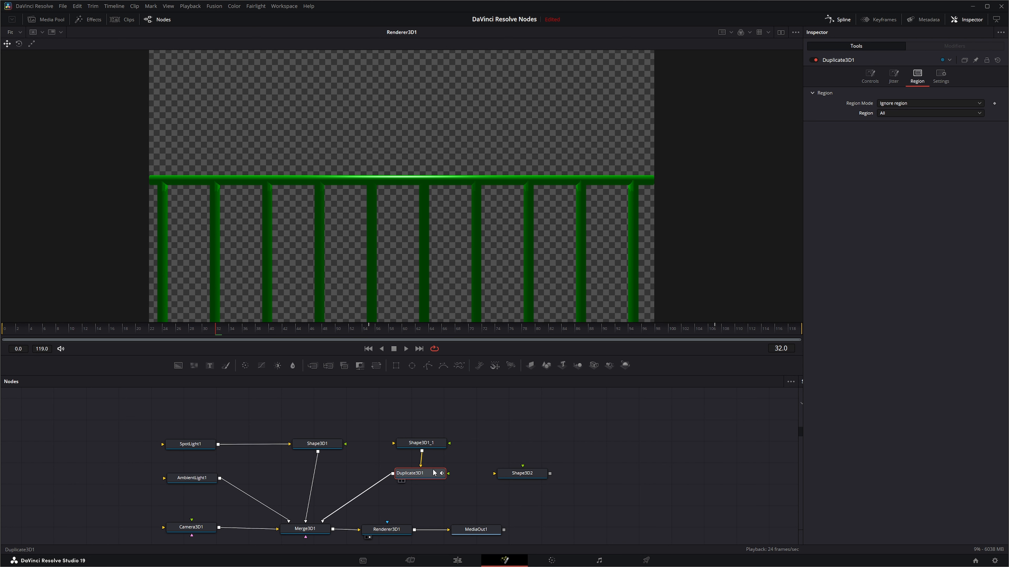
# - Move the Shape3D1_1 node farther above Duplicate3D1 in the node graph
pyautogui.moveTo(421, 443)
pyautogui.mouseDown()
pyautogui.moveTo(398, 424)
pyautogui.moveTo(418, 426)
pyautogui.mouseUp()
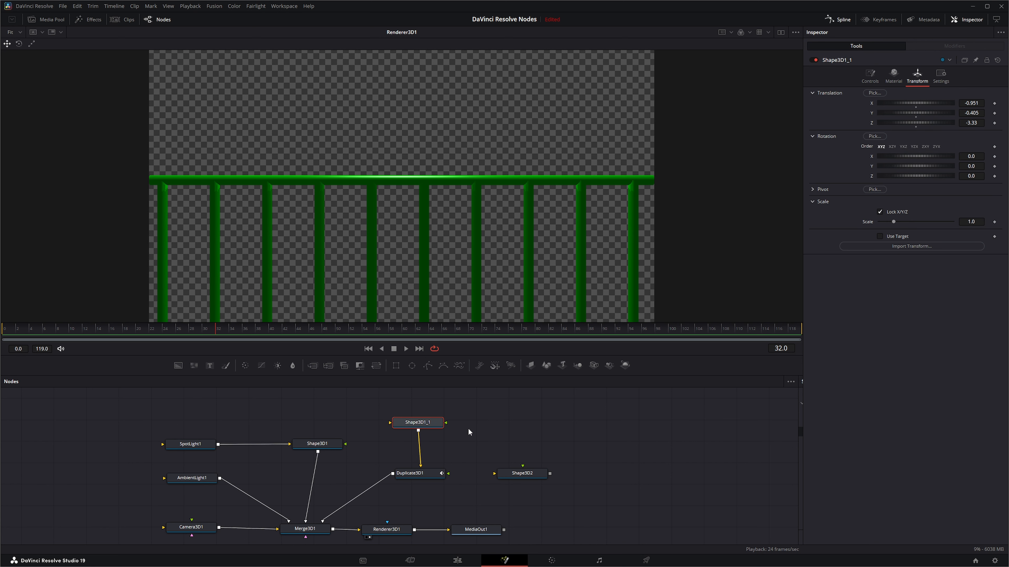